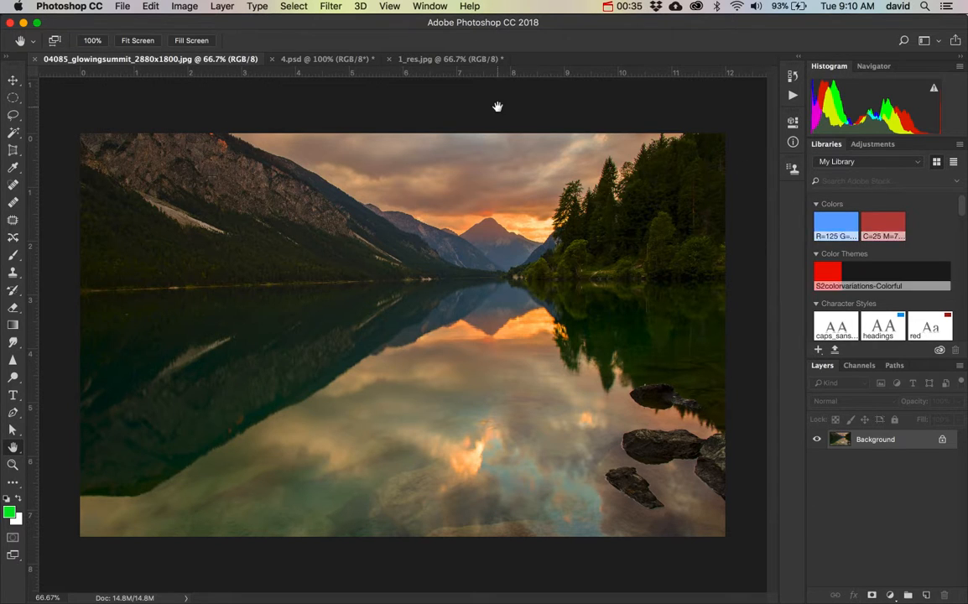
Step: Undock the toolbar, switch it to two columns, and place it floating over the upper-left part of the image
drag(13, 71, 140, 87)
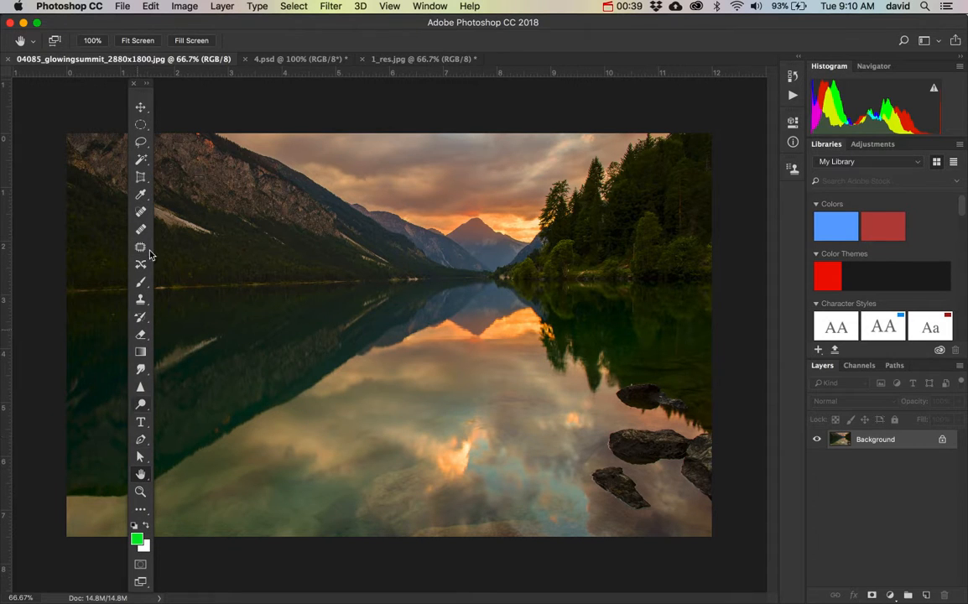
click(148, 85)
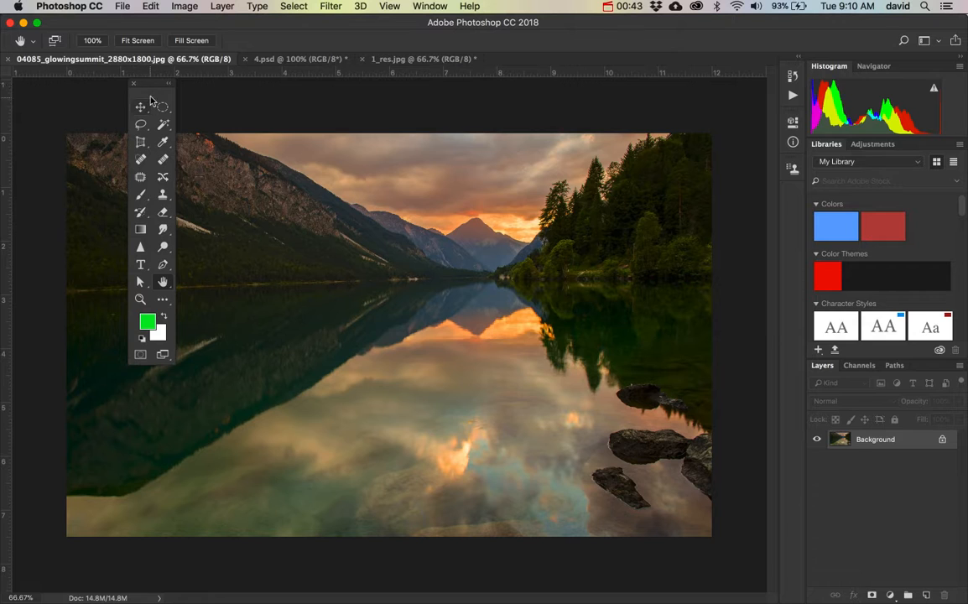
drag(147, 89, 139, 163)
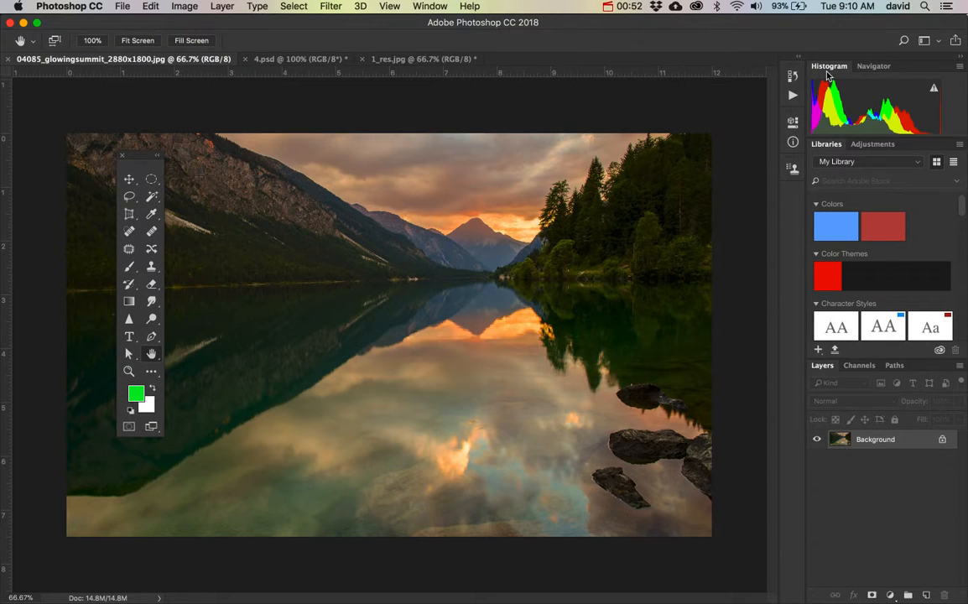
Step: Close the Histogram and Navigator panels and the tab group holding Libraries and Adjustments
drag(827, 74, 502, 176)
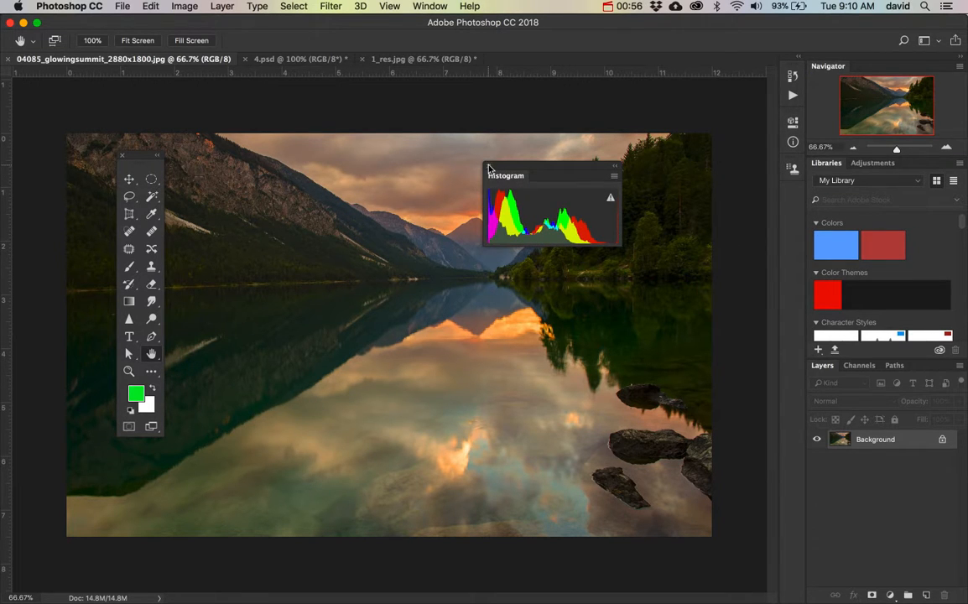
click(488, 167)
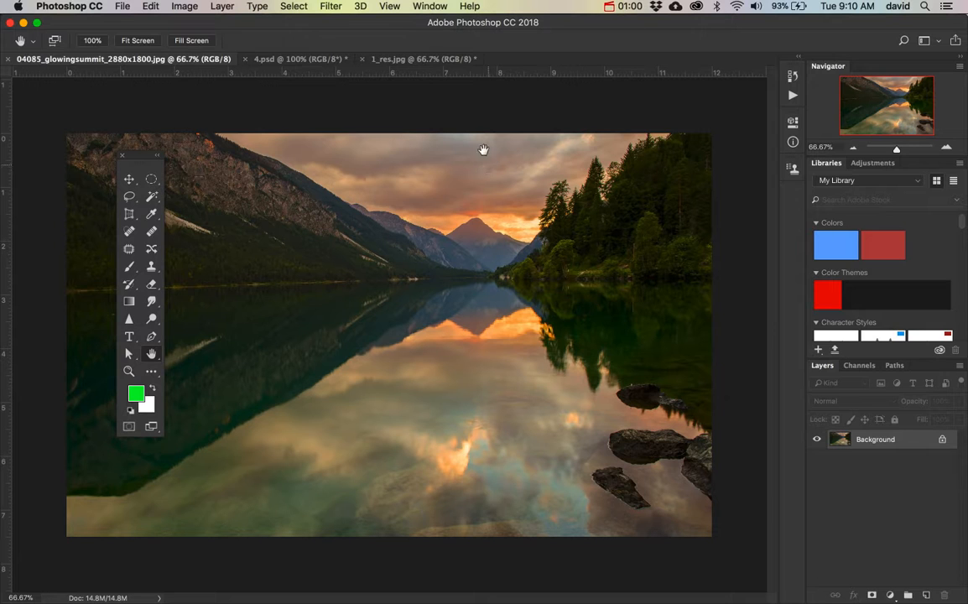
click(428, 6)
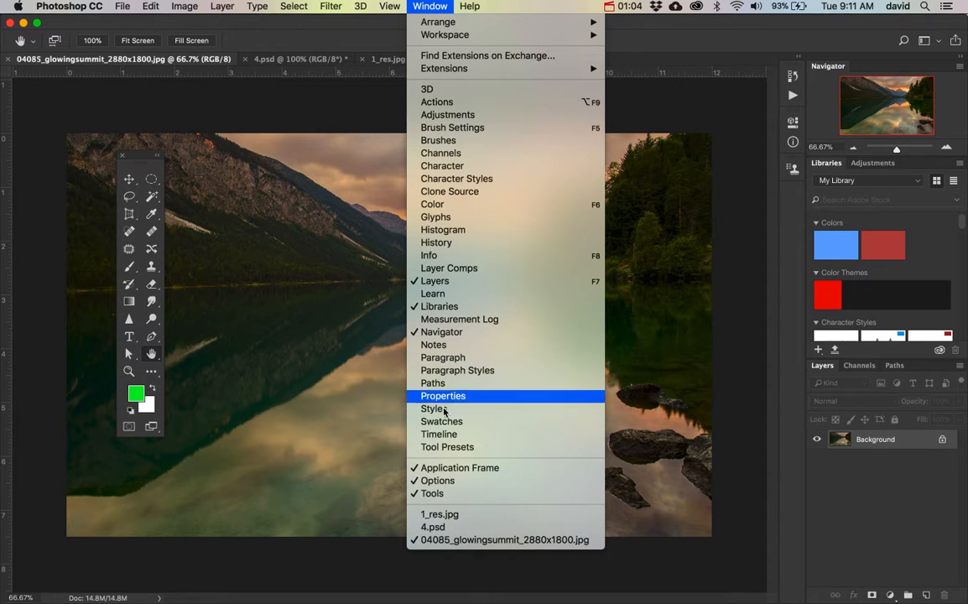
click(679, 117)
drag(839, 73, 585, 147)
click(571, 133)
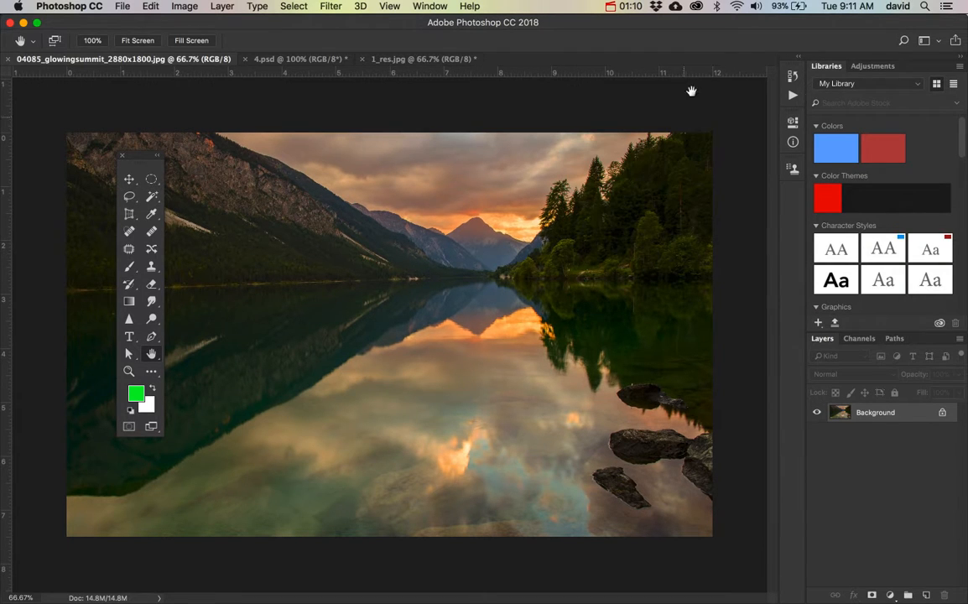
right_click(825, 67)
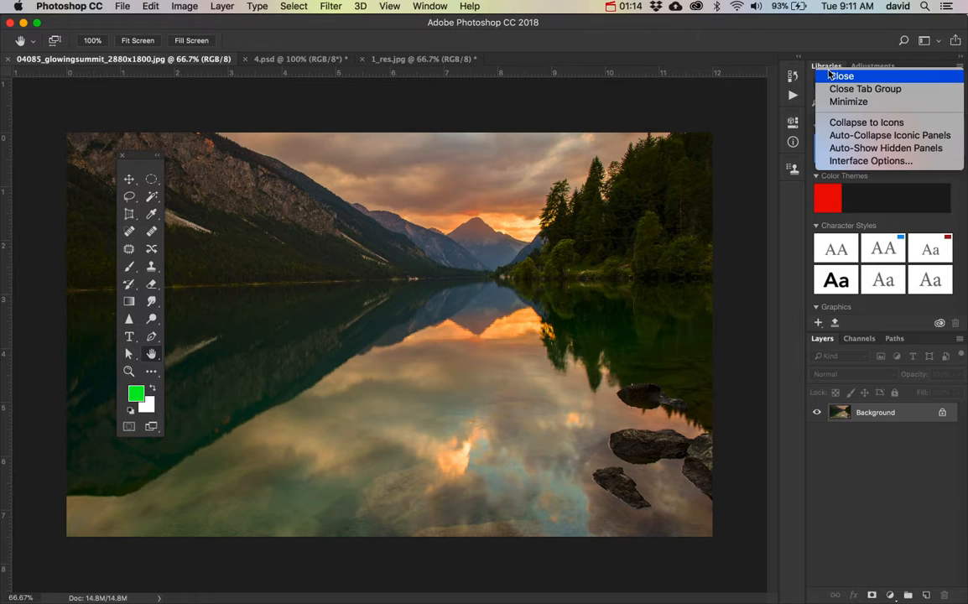
click(846, 89)
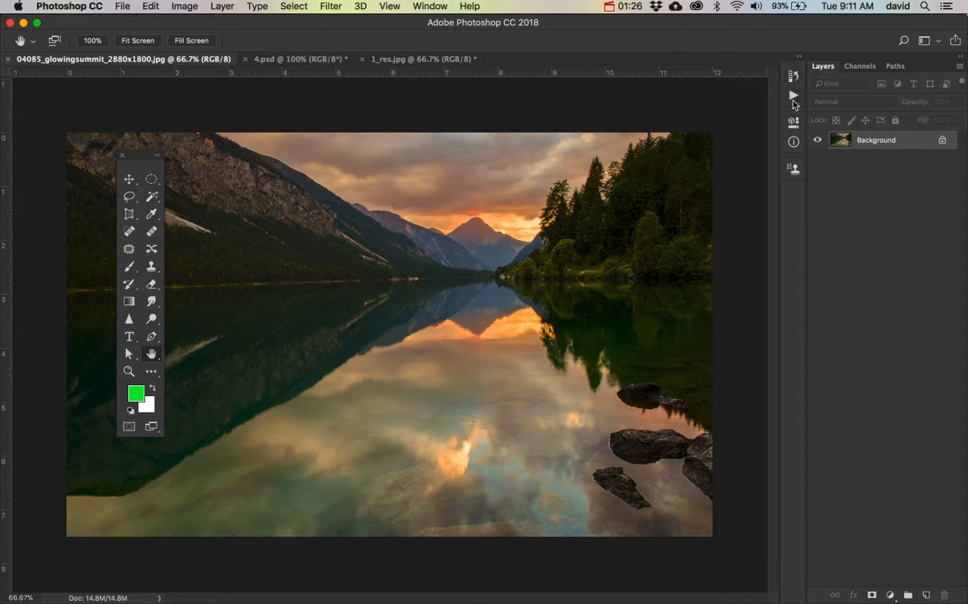
Step: Pull the collapsed History and Actions group out of the dock and close the whole tab group
drag(792, 67, 605, 117)
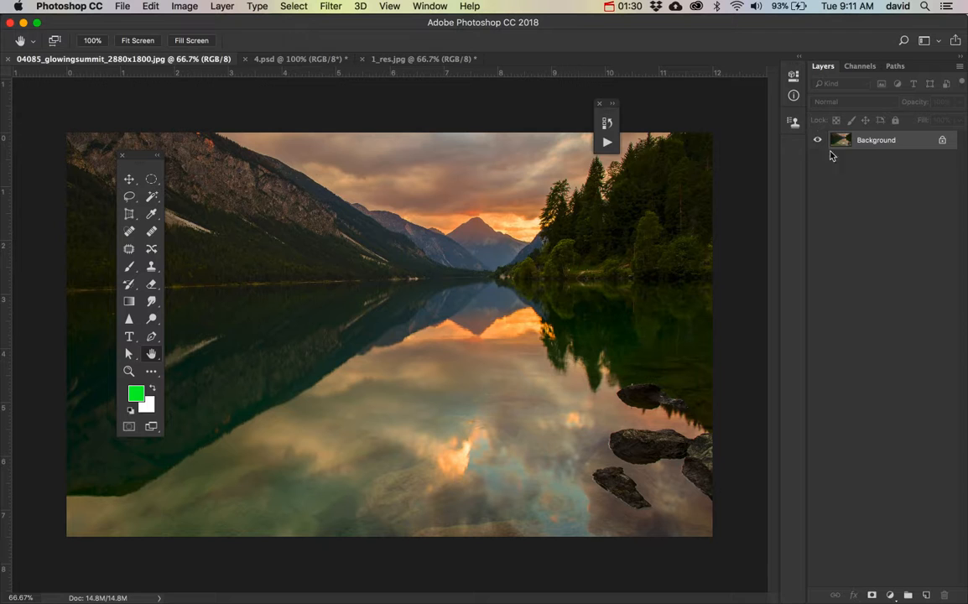
click(609, 125)
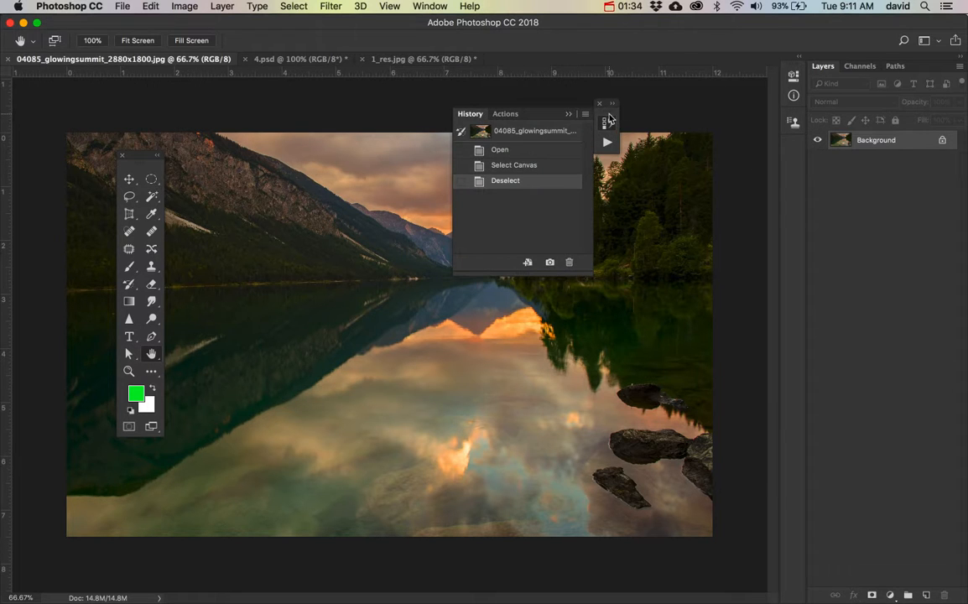
right_click(610, 120)
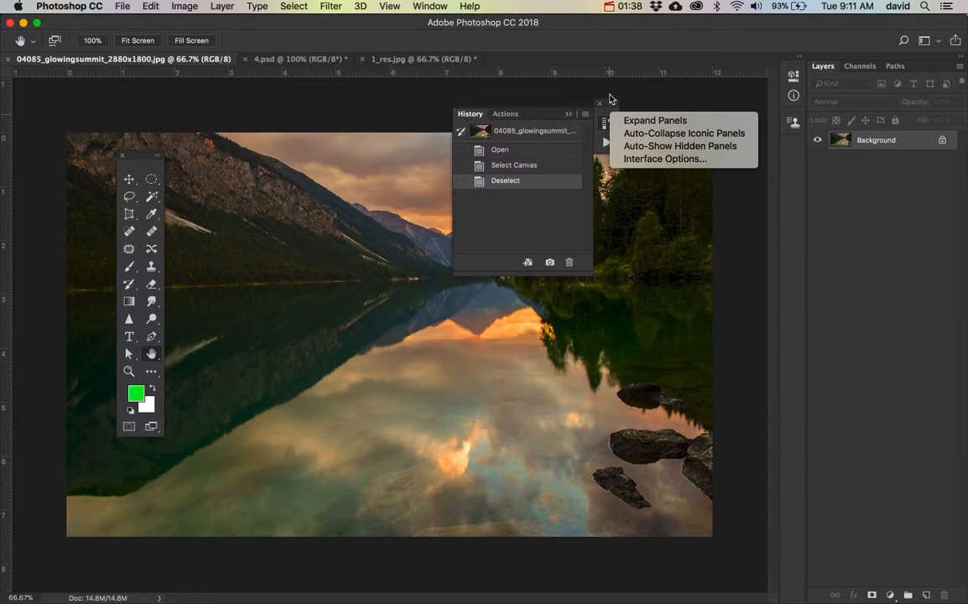
click(604, 127)
click(604, 127)
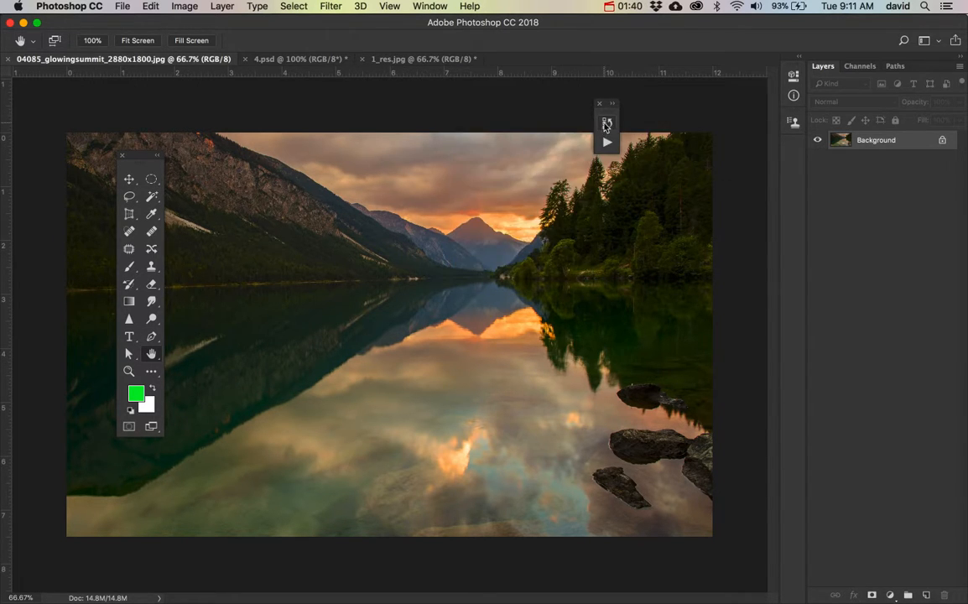
right_click(606, 120)
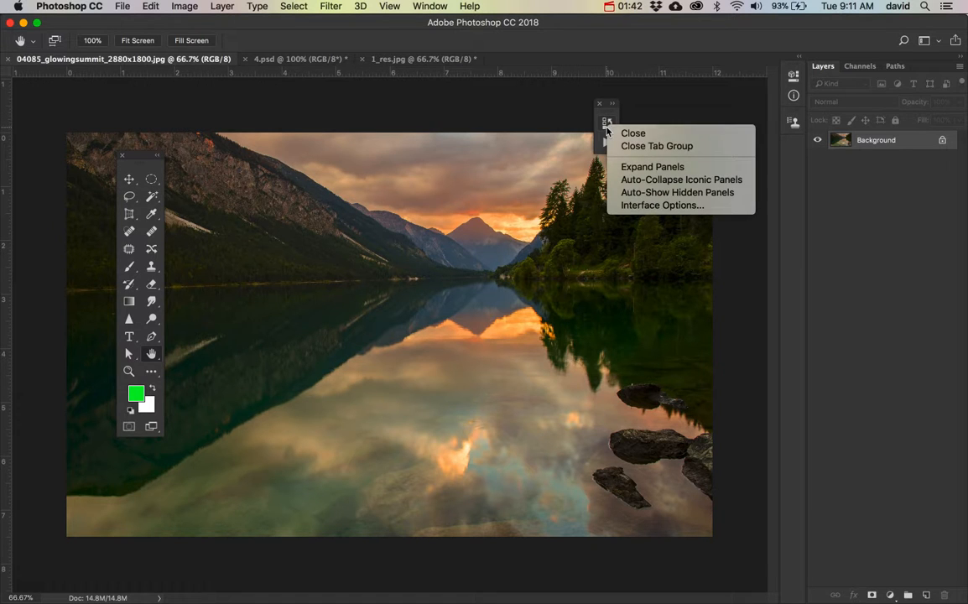
click(646, 145)
Step: Close the remaining collapsed tab groups in the icon dock beside the Layers panel
right_click(793, 84)
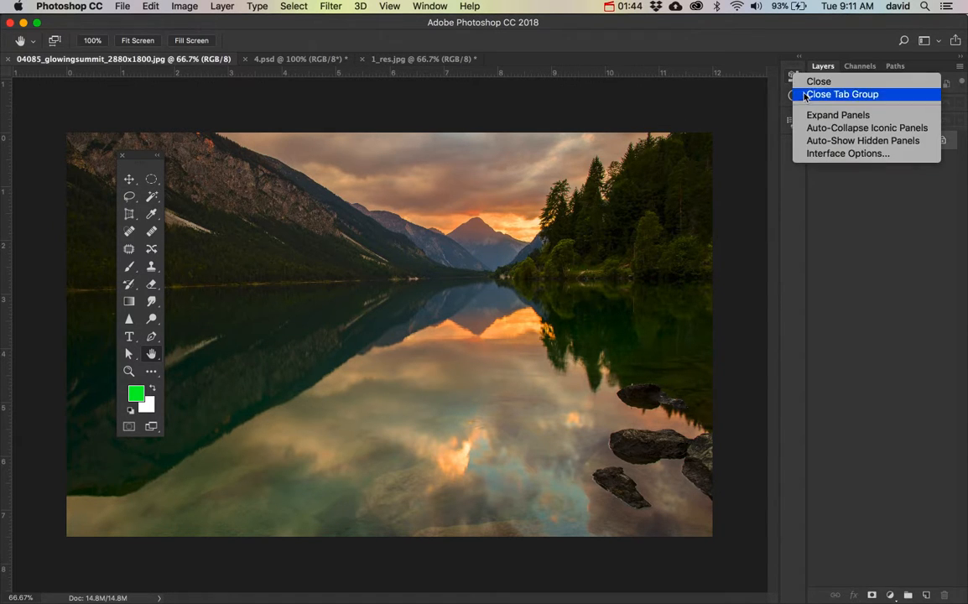
click(809, 93)
right_click(795, 79)
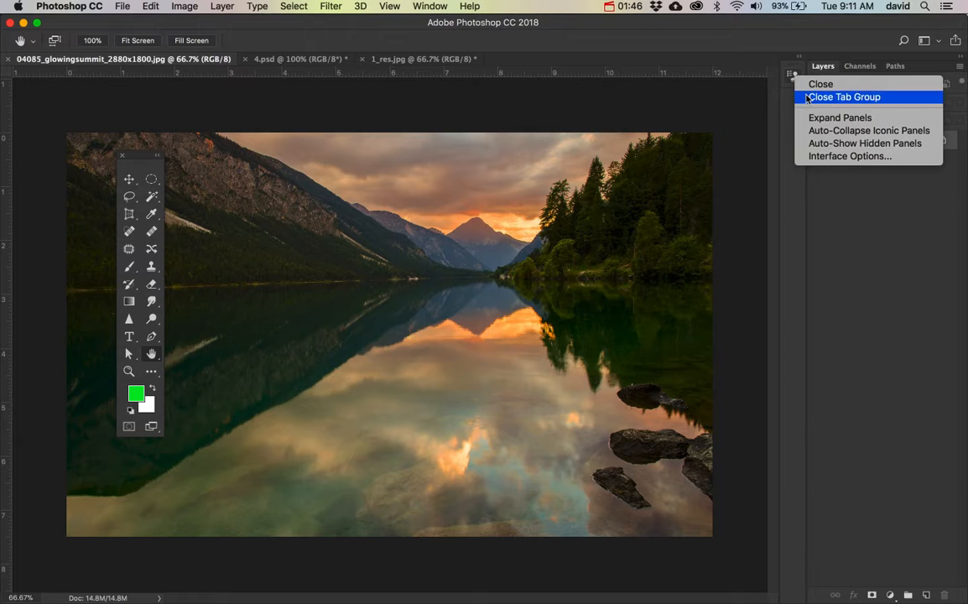
click(810, 94)
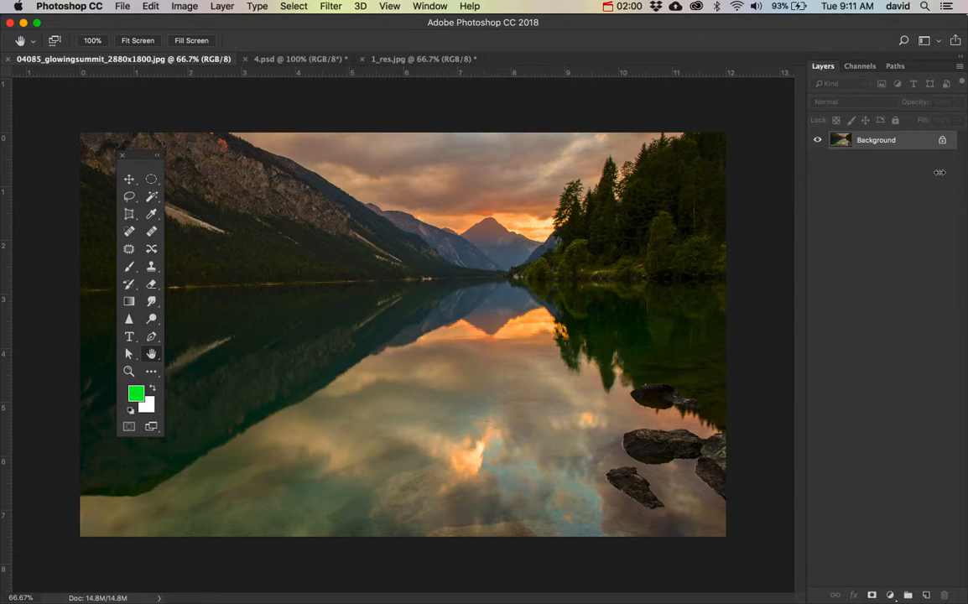
Step: Collapse the Layers, Channels and Paths group to icons and expand it again
click(962, 58)
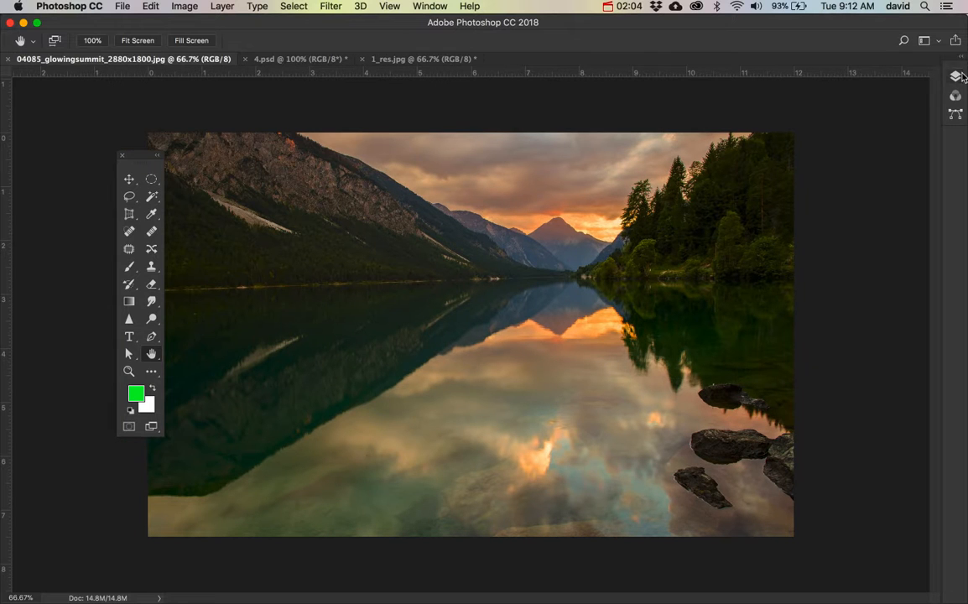
drag(943, 124, 965, 130)
click(962, 63)
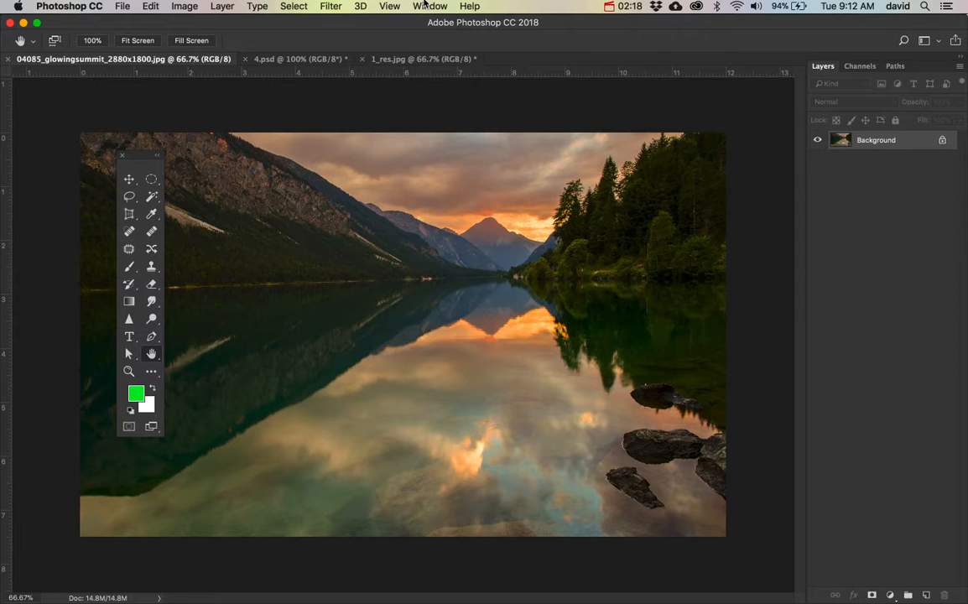
Step: Show the Color panel, dock it along the workspace's left edge with Swatches grouped beside it, and collapse the group to icons
click(427, 6)
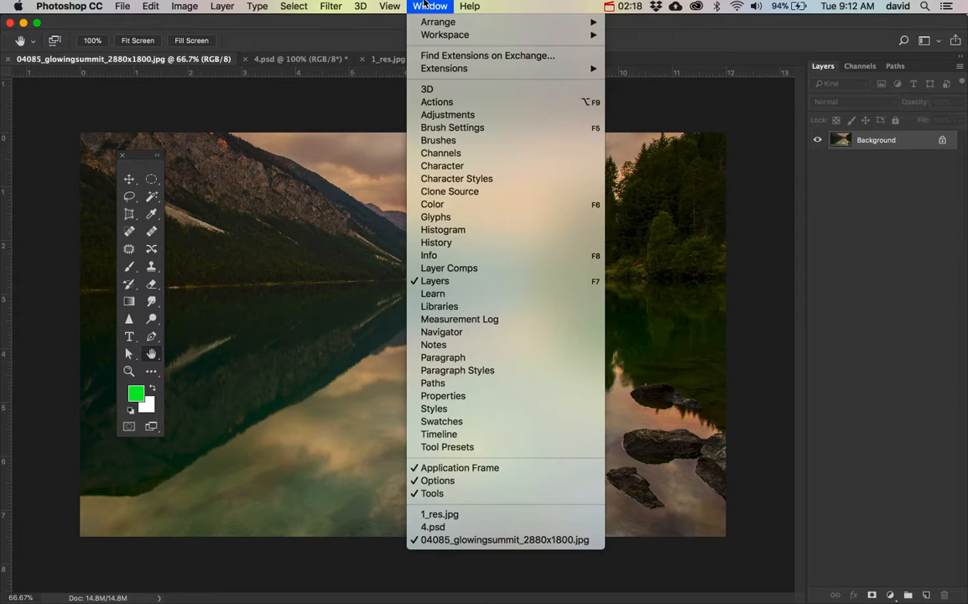
click(451, 204)
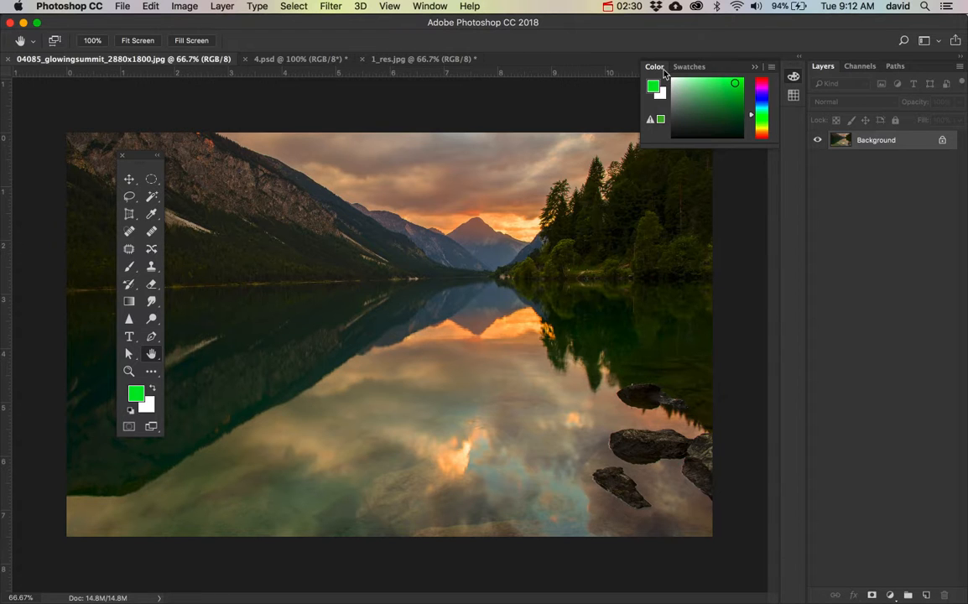
drag(655, 66, 9, 157)
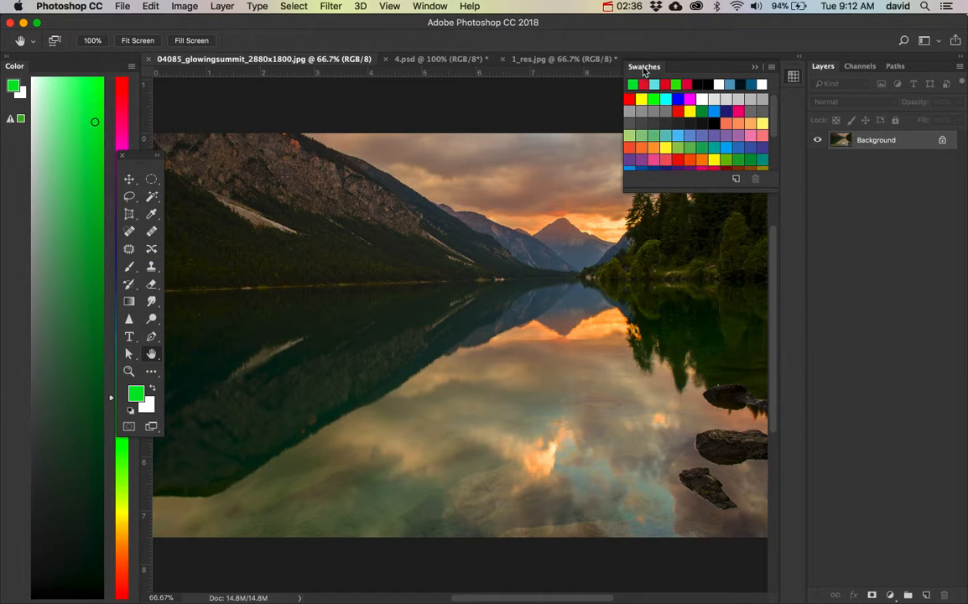
drag(643, 69, 44, 195)
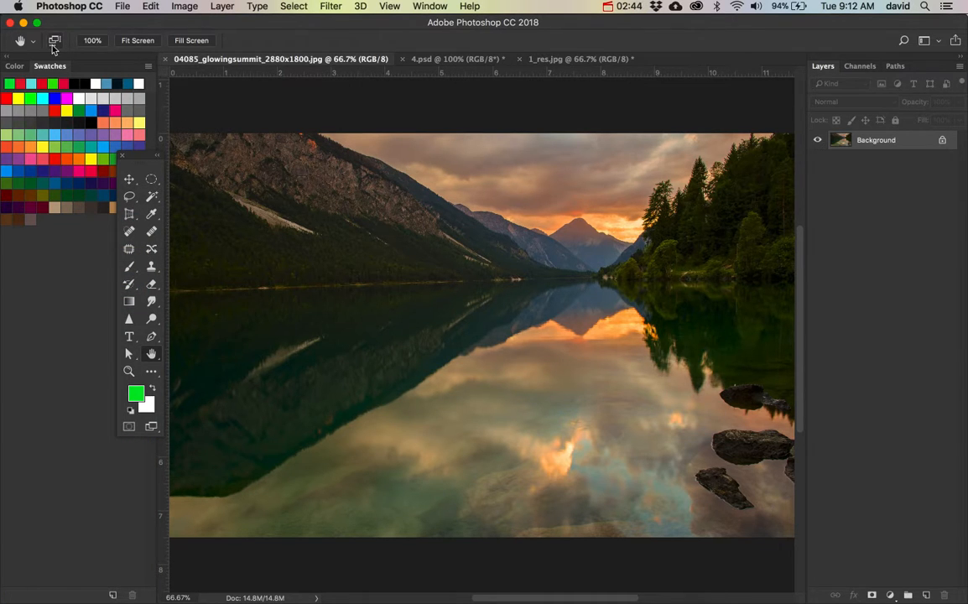
click(7, 58)
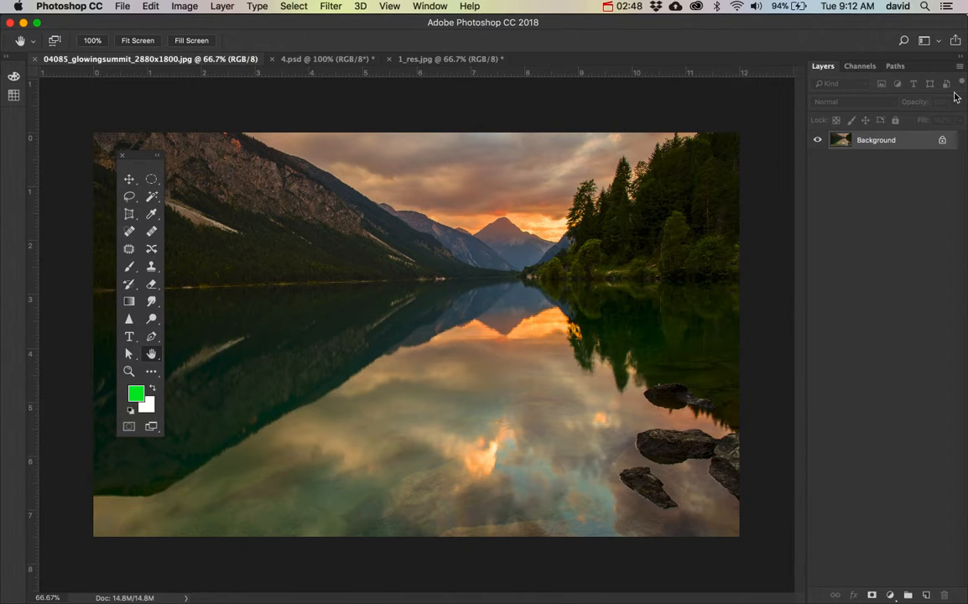
Step: Collapse and re-expand the Layers panel group, and move the floating toolbar to the image's left edge
click(962, 59)
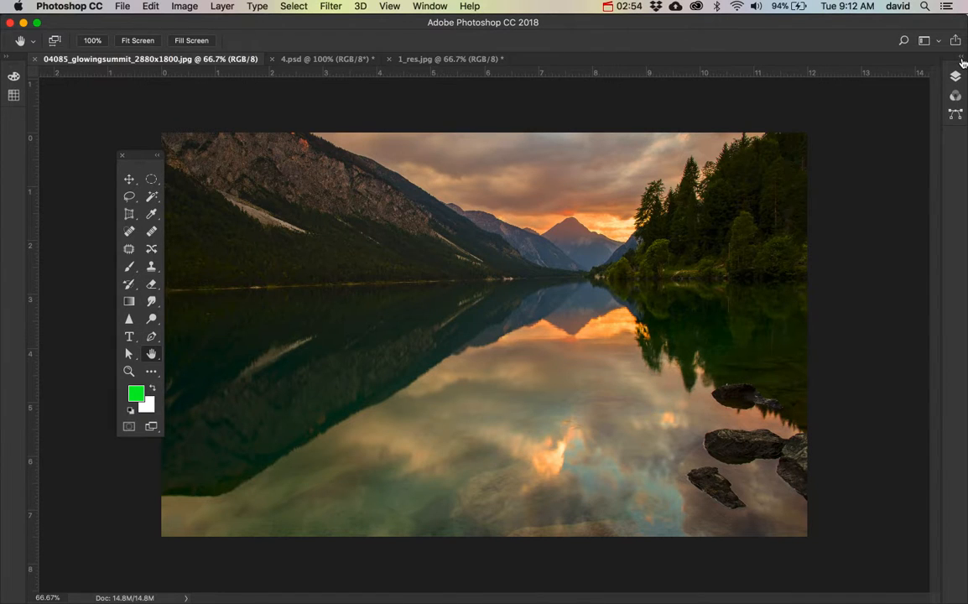
click(962, 61)
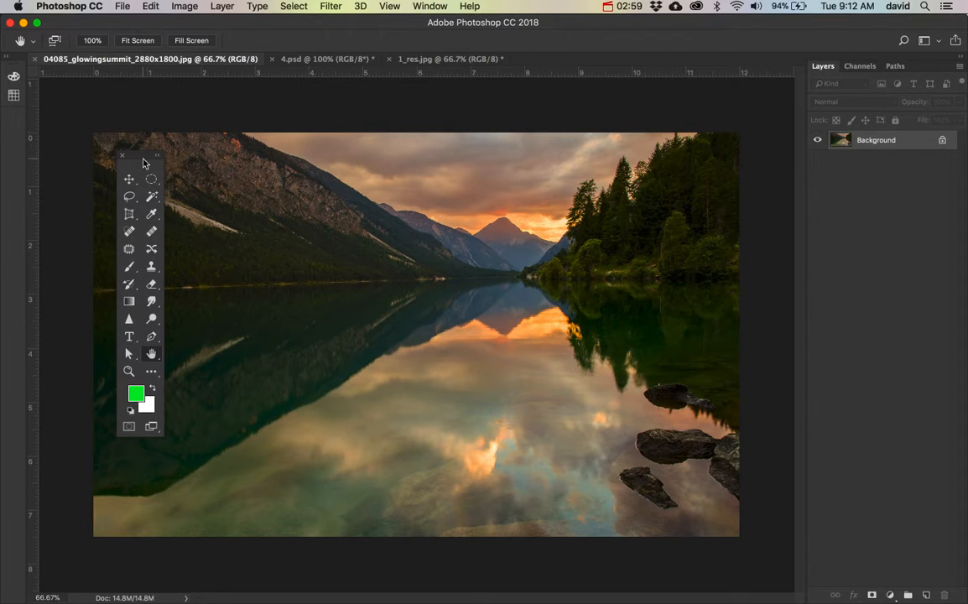
drag(137, 153, 71, 153)
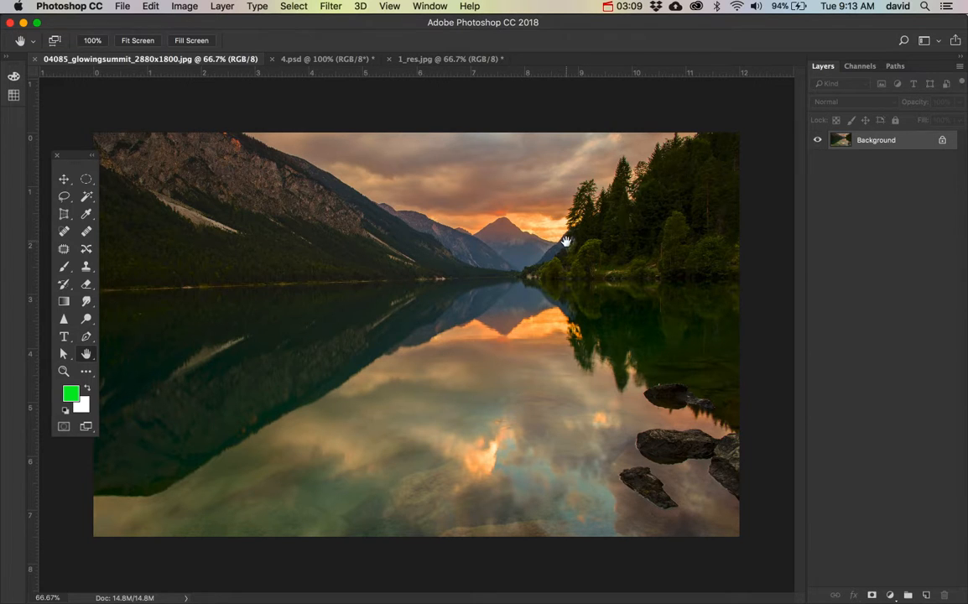
Step: Create a 4 x 7 inch, 150 ppi RGB document with a white background and move its floating window over the middle of the image
key(super+n)
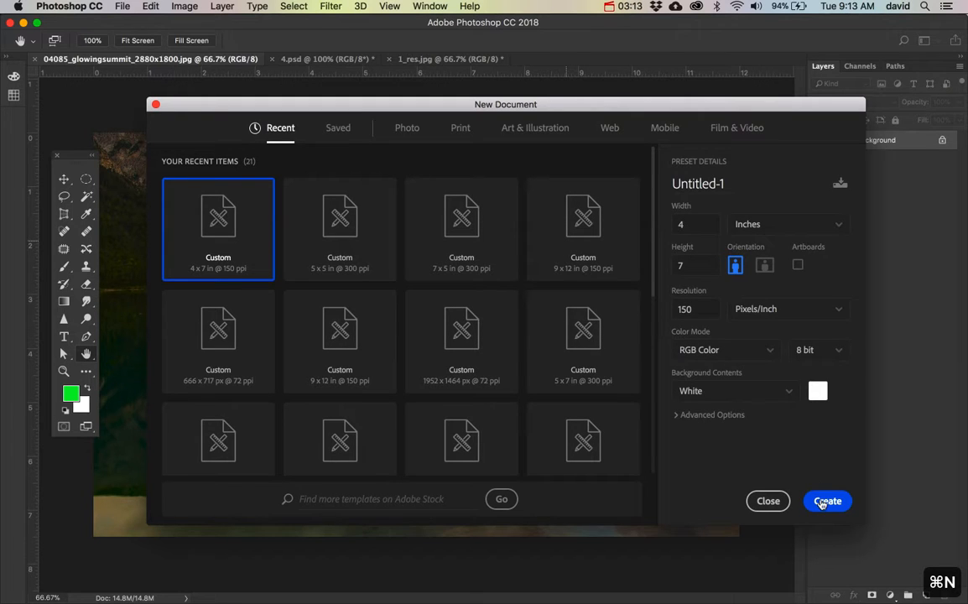
click(824, 503)
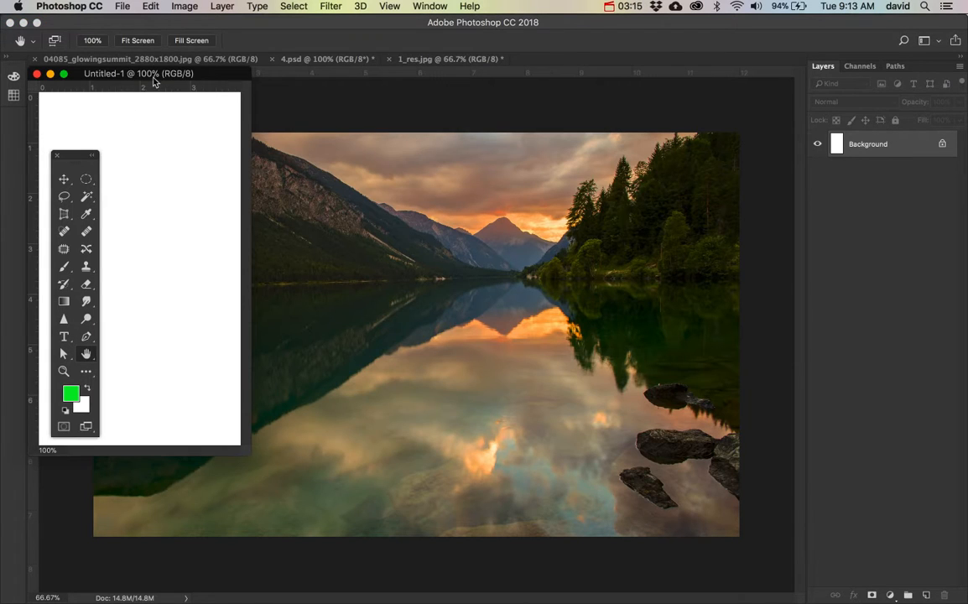
drag(155, 77, 410, 141)
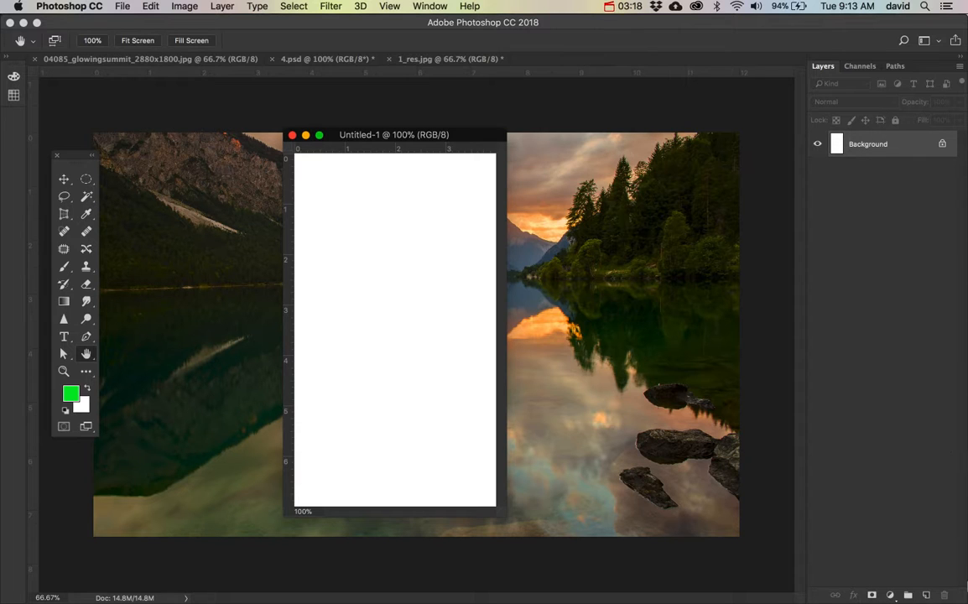
Step: Add four new empty layers above the Background layer of the new document
click(927, 595)
click(927, 594)
click(927, 595)
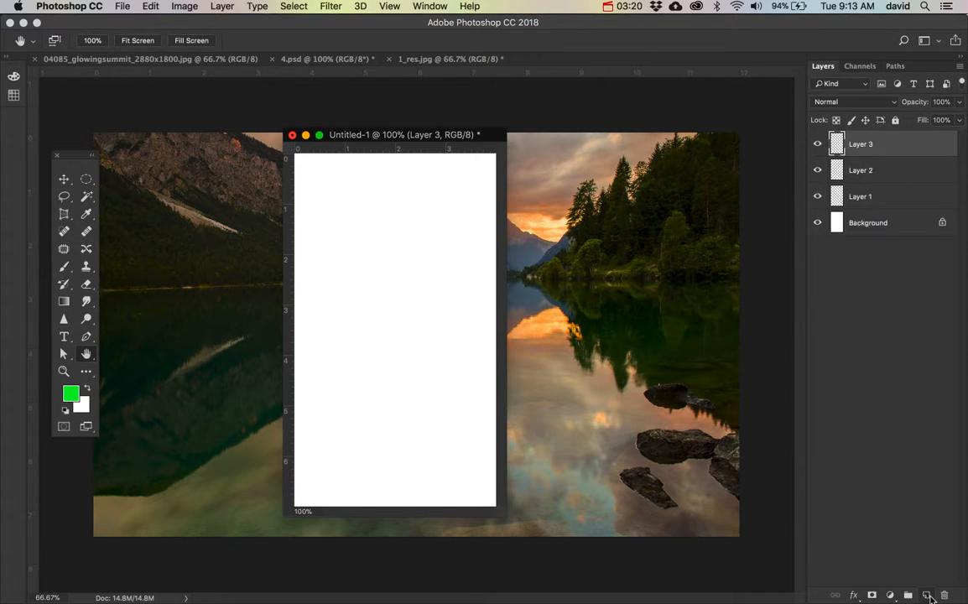
click(927, 595)
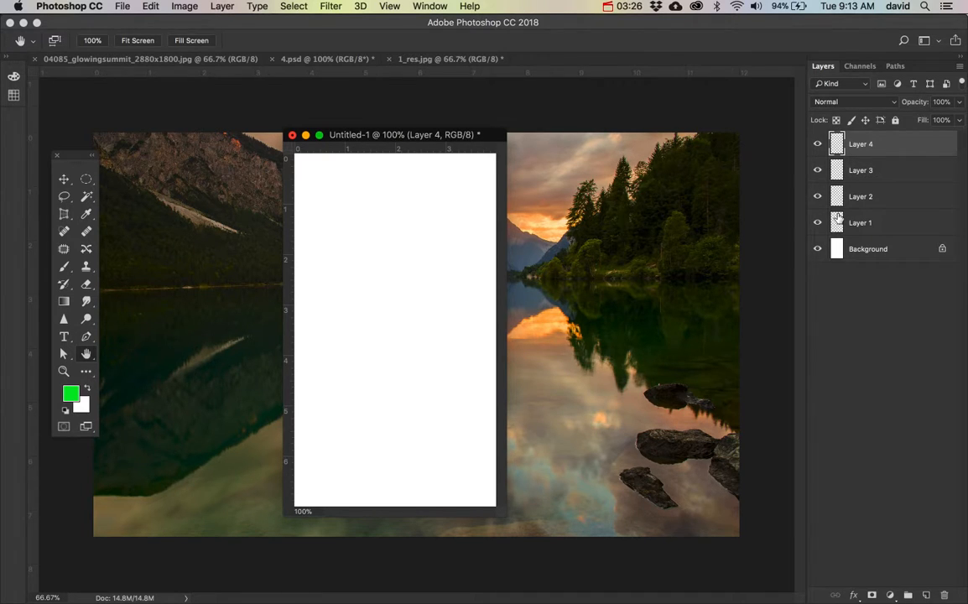
Step: Delete the four empty layers above the Background layer
key(BackSpace)
key(BackSpace)
key(BackSpace)
key(BackSpace)
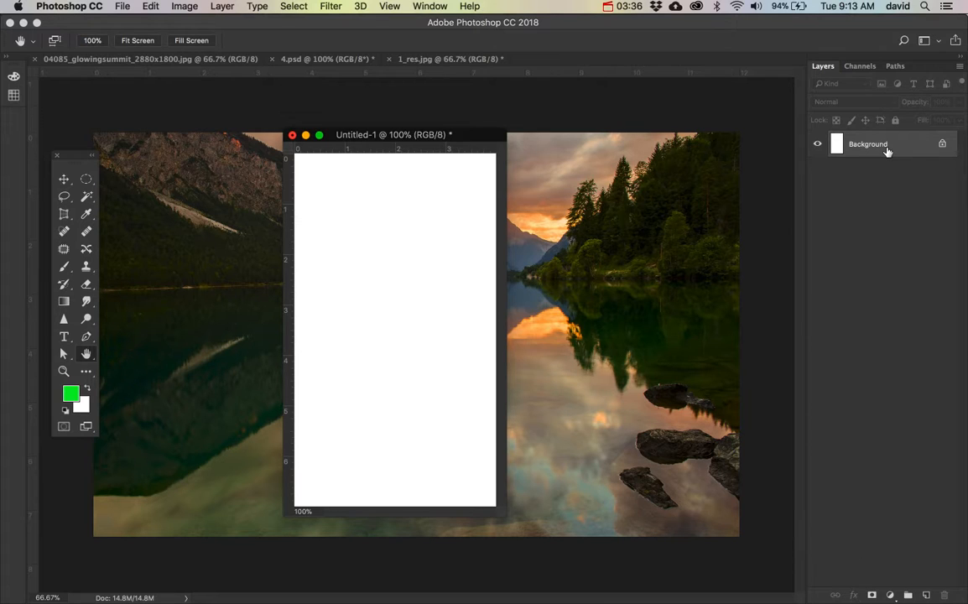
Step: Create a 4 x 7 inch, 150 ppi RGB document with transparent background contents and place its window beside the white document
click(123, 5)
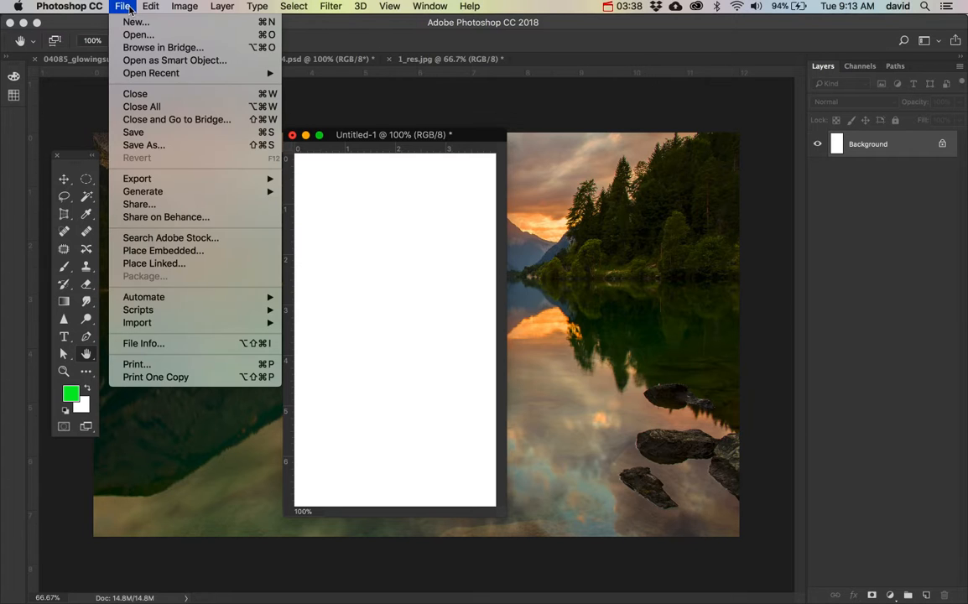
click(207, 22)
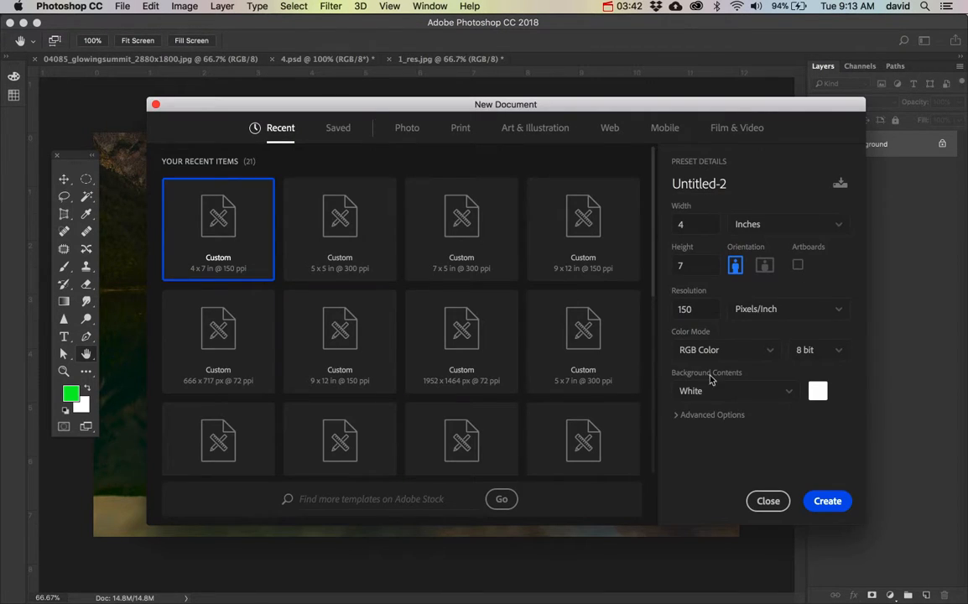
click(769, 391)
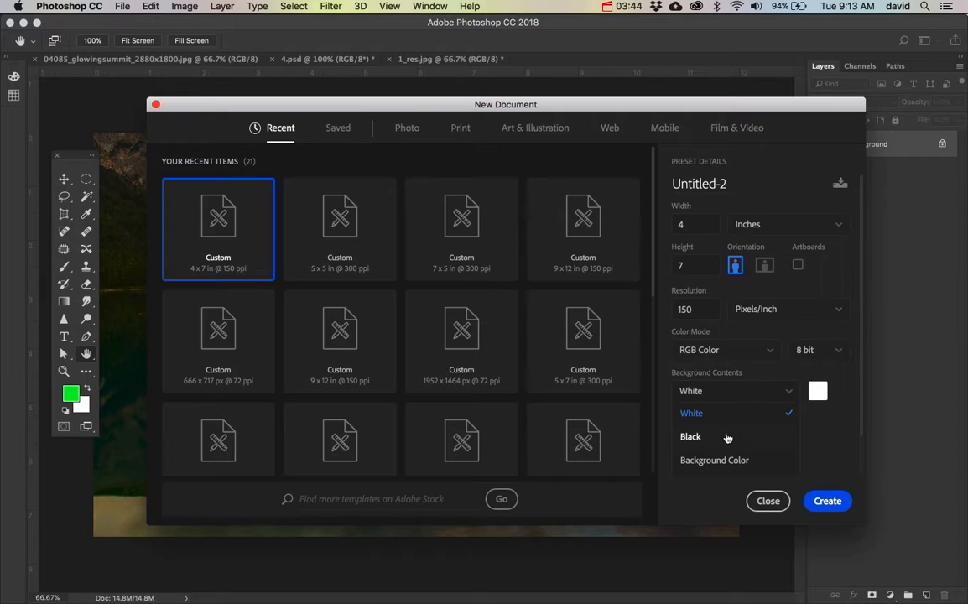
scroll(713, 453, down, 2)
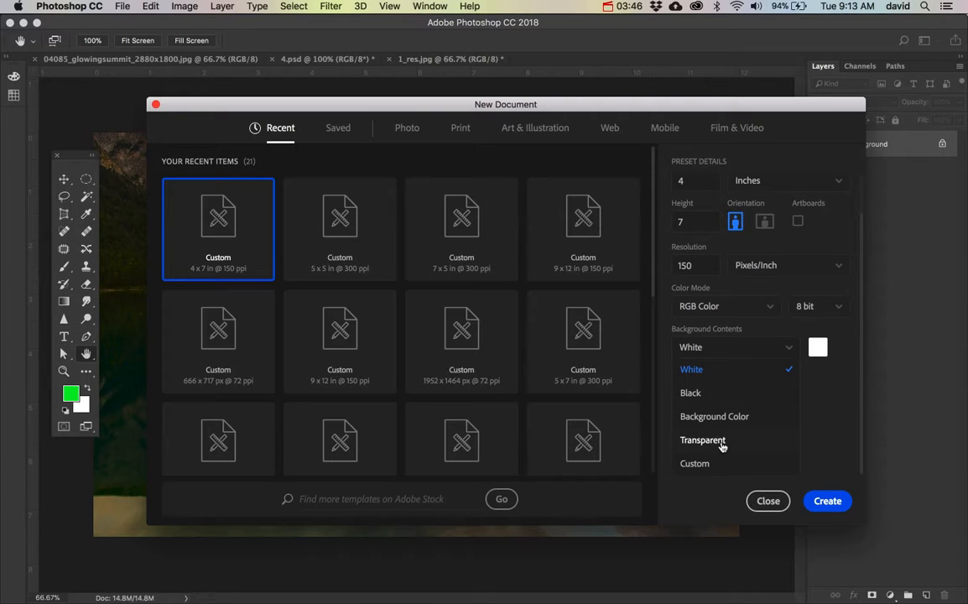
click(721, 442)
click(826, 501)
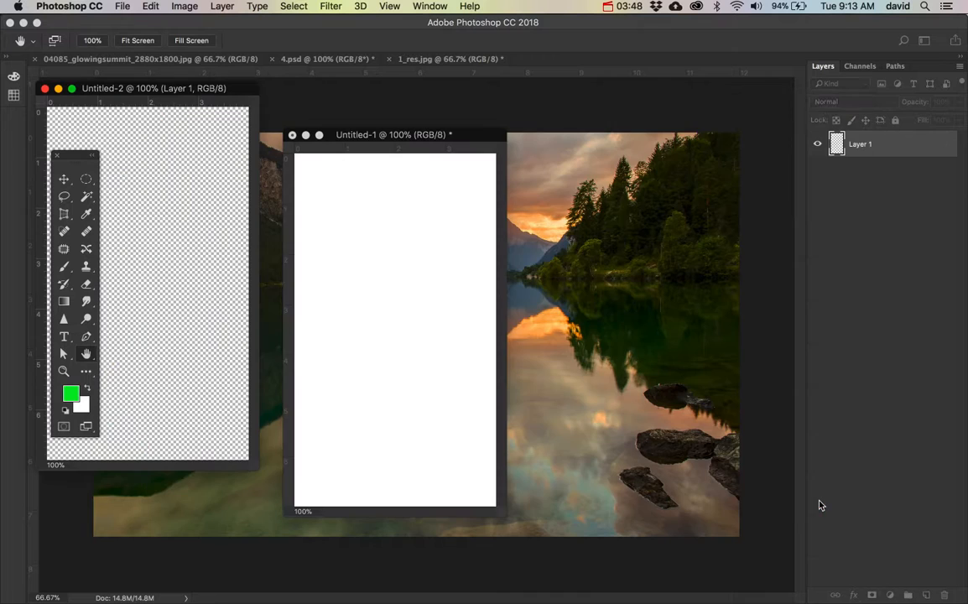
drag(191, 89, 669, 135)
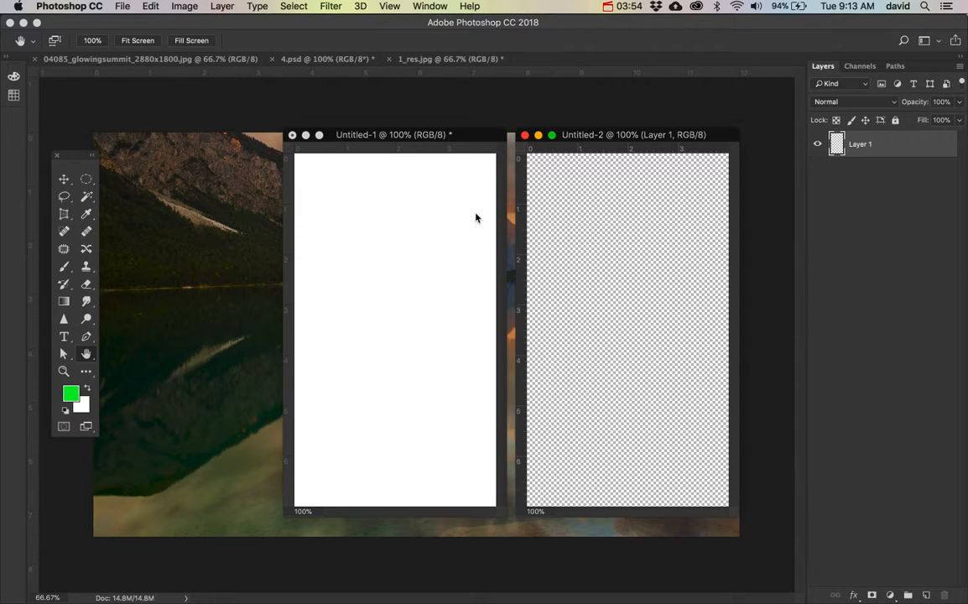
Step: Close both untitled documents without saving them
click(524, 135)
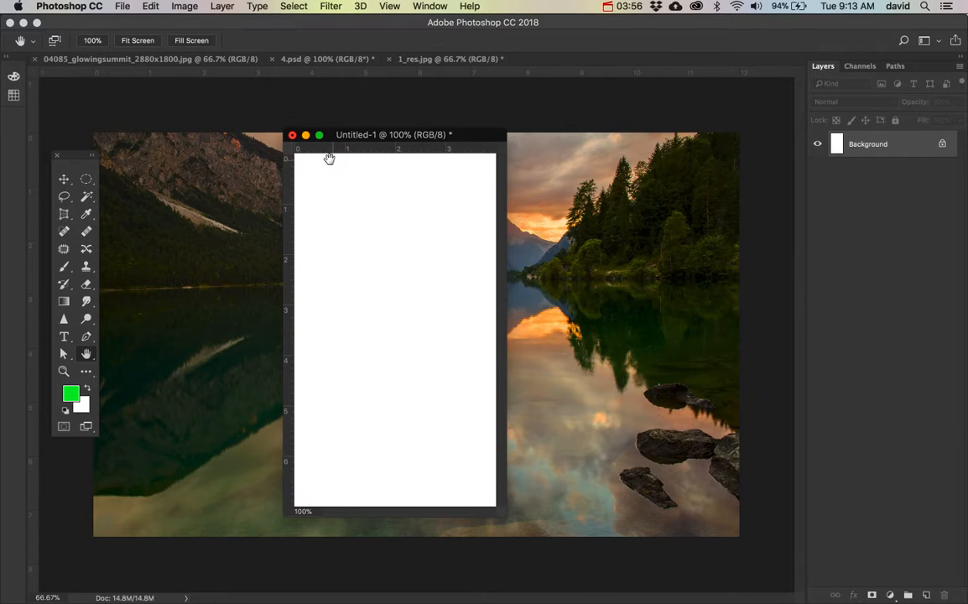
click(292, 136)
click(454, 215)
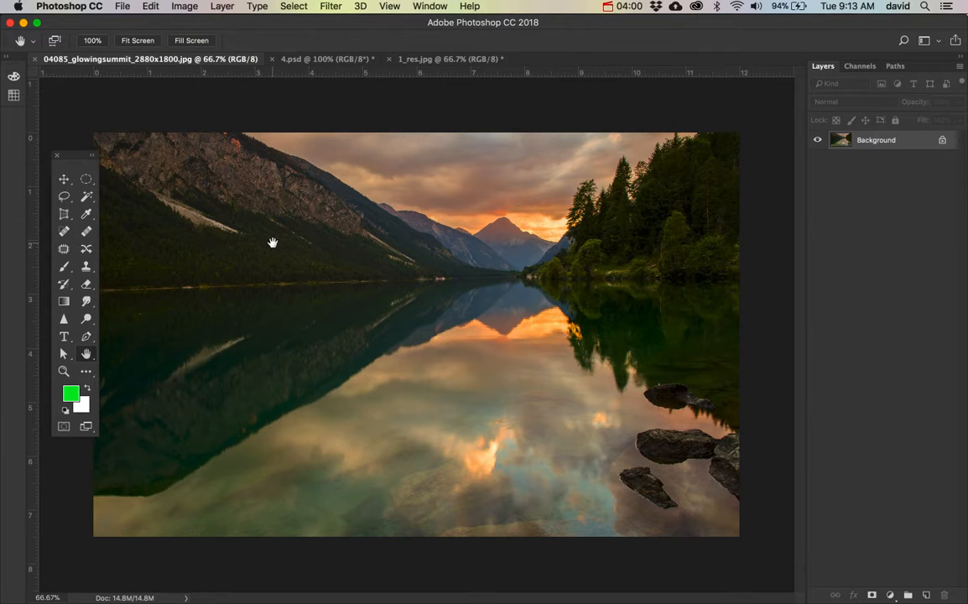
Step: Convert the landscape image's Background into a regular layer named "water" and nudge it slightly with the Move tool
double_click(908, 146)
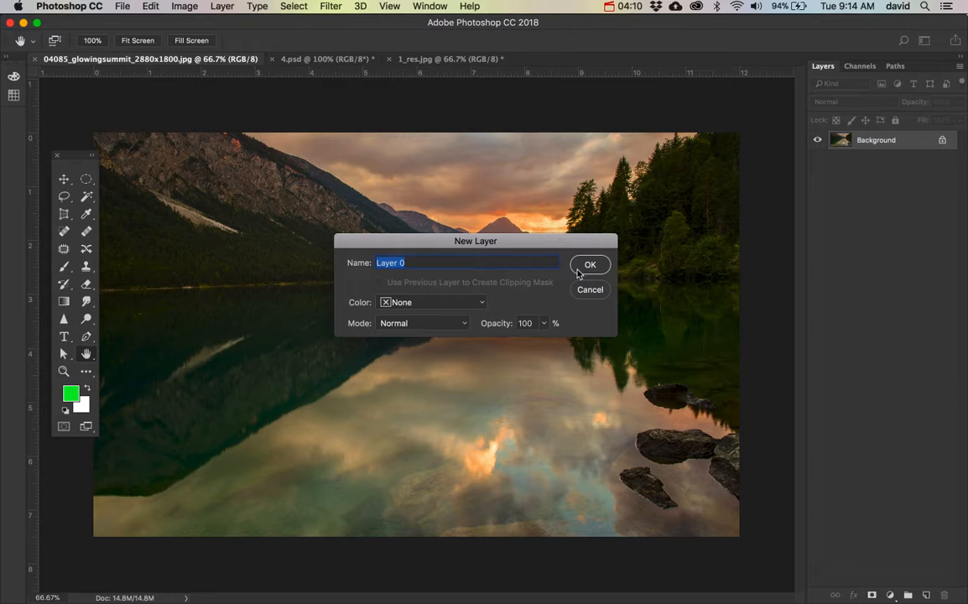
text(water)
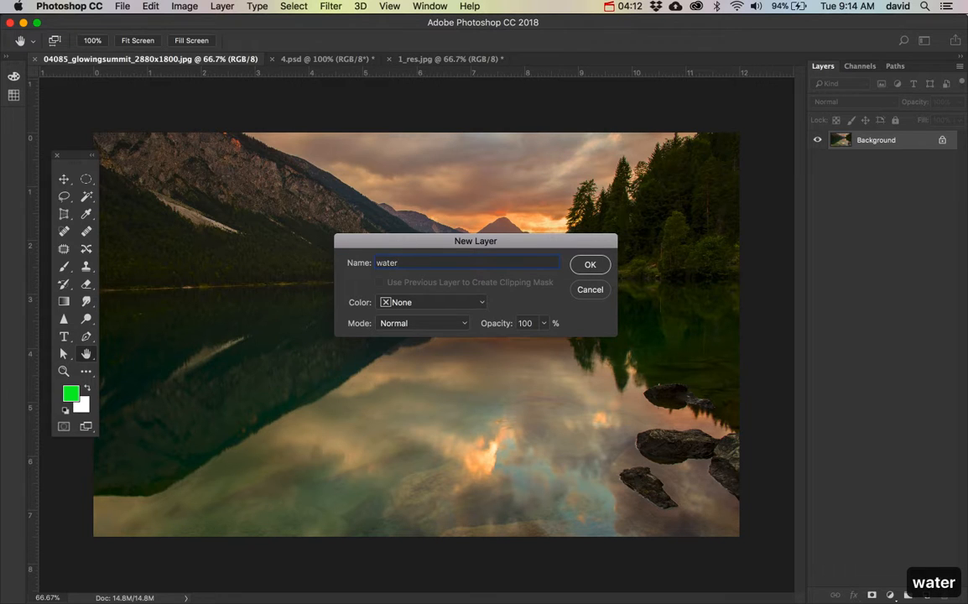
key(Return)
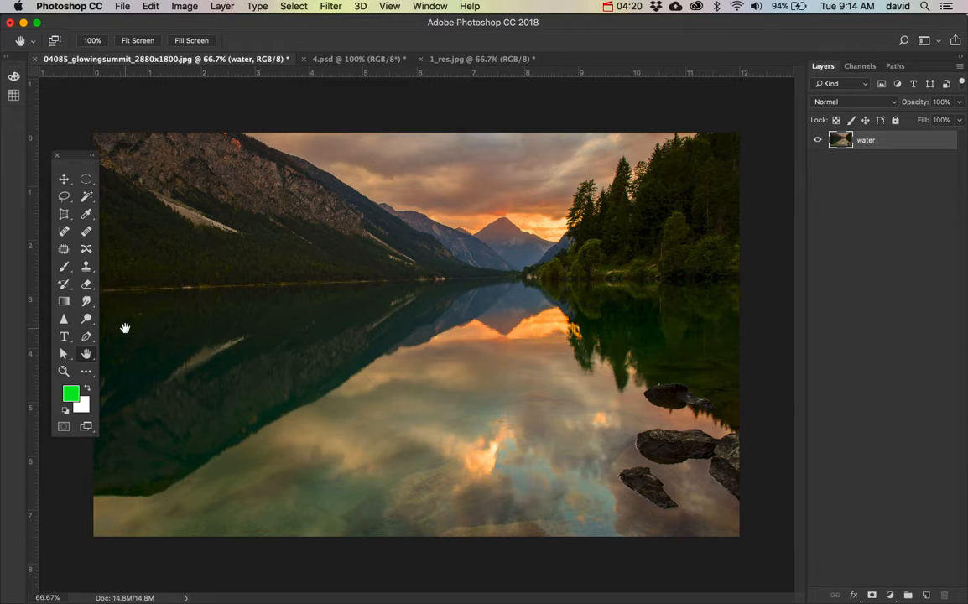
click(63, 179)
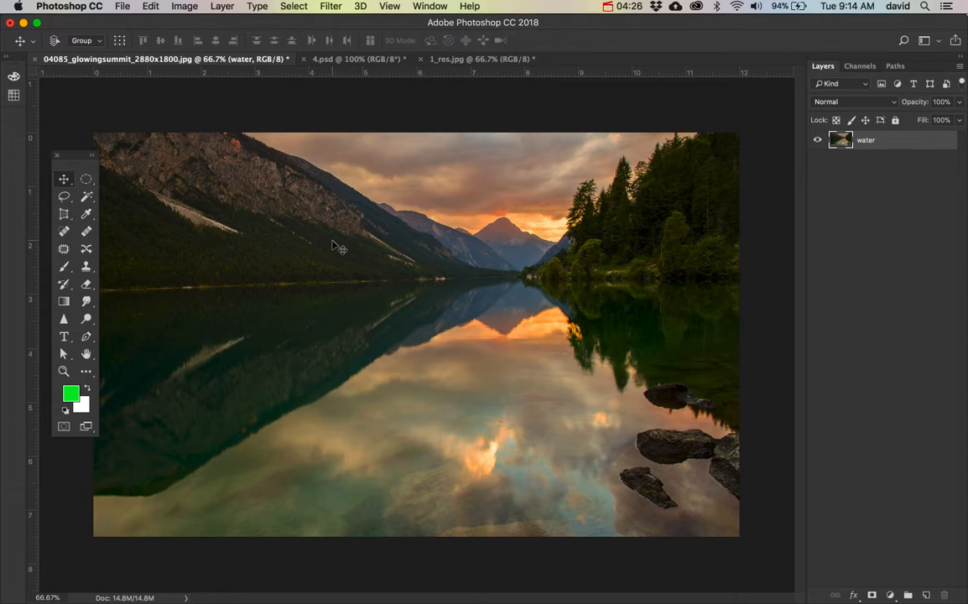
mouse_move(335, 247)
mouse_down()
mouse_move(467, 351)
mouse_move(306, 252)
mouse_move(432, 294)
mouse_move(353, 265)
mouse_move(333, 245)
mouse_up()
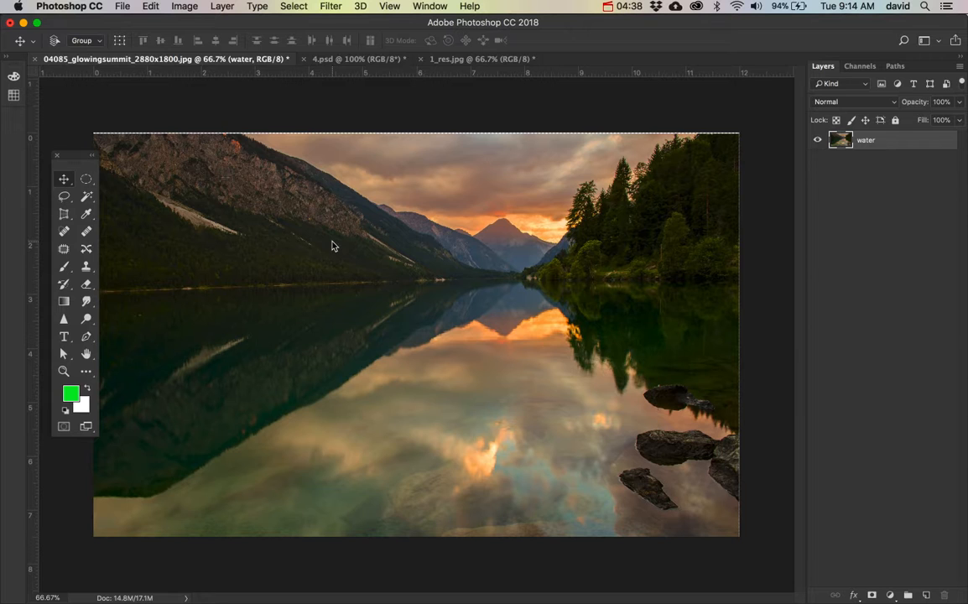
Step: Add a new layer above water, fill a large elliptical selection at the image's middle with the green foreground colour, and deselect
key(super+alt+shift+n)
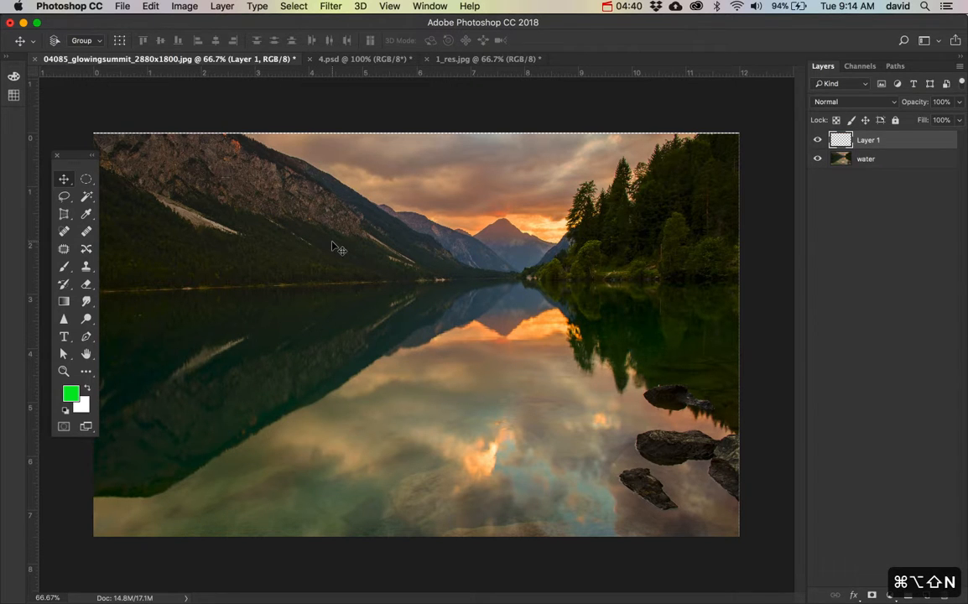
key(m)
drag(286, 208, 584, 407)
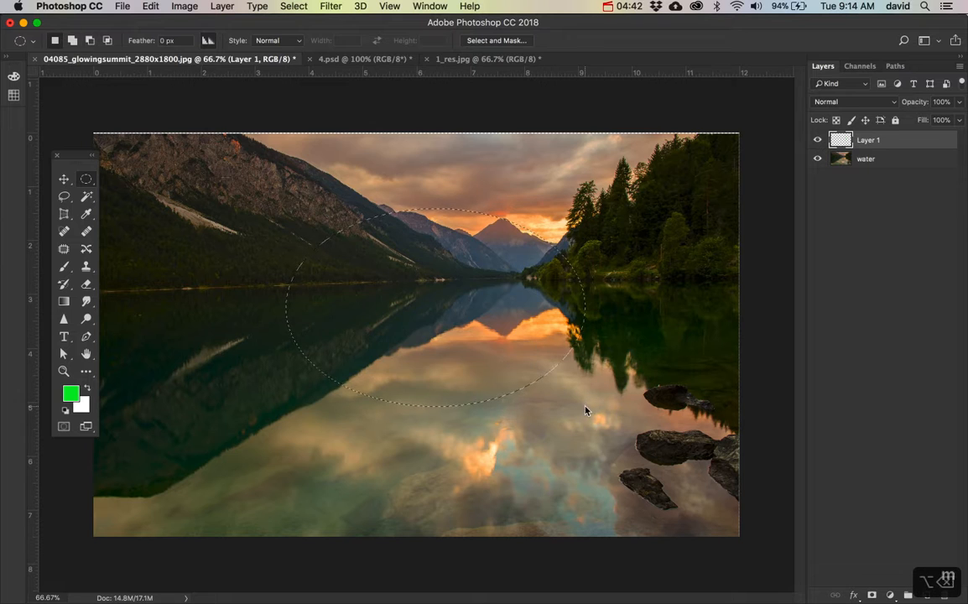
key(alt+BackSpace)
key(super+d)
Step: Move the green ellipse around with the Move tool and leave it over the right half of the landscape
key(v)
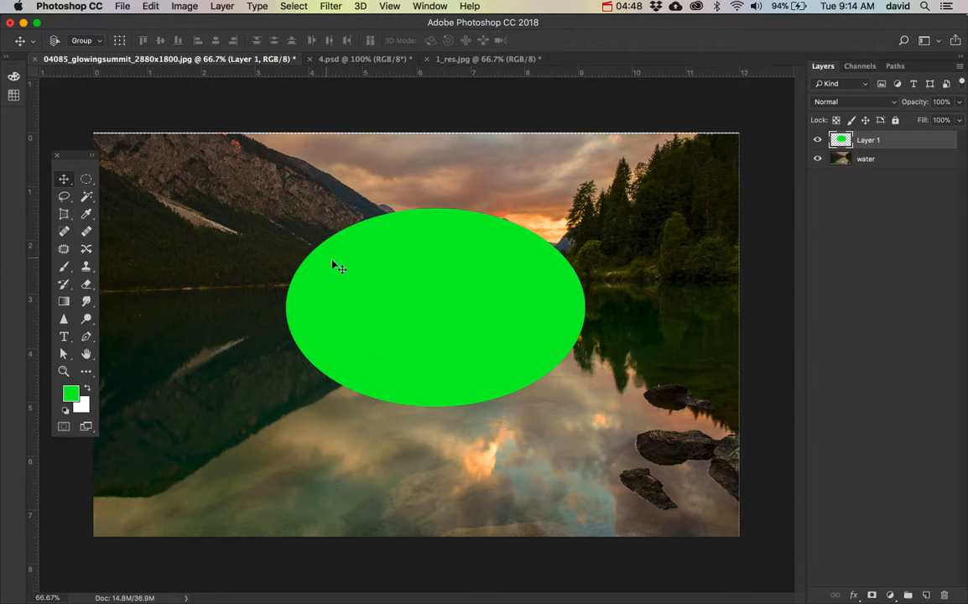
drag(335, 263, 211, 223)
drag(474, 298, 497, 306)
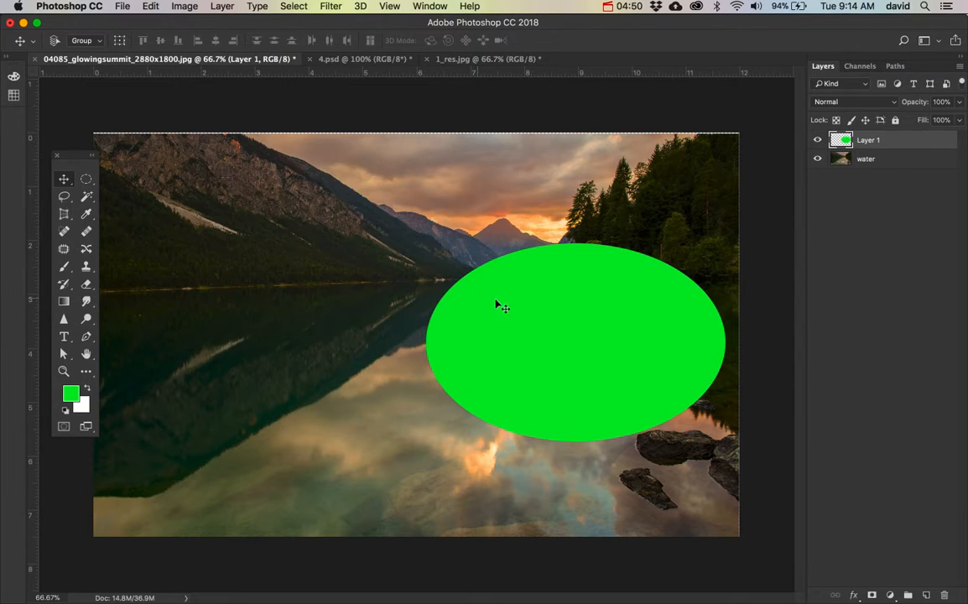
Step: Select the water layer, shift it down and to the left, and bring it back to fill the canvas
click(869, 158)
drag(643, 215, 437, 310)
drag(312, 337, 518, 244)
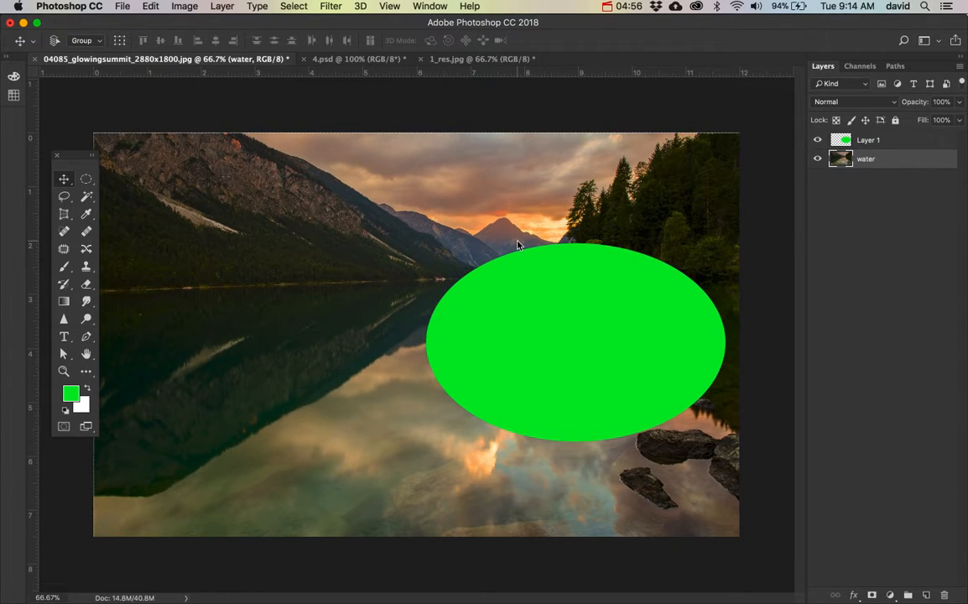
Step: With the Rectangular Marquee tool, select an area of the mountainside and replace it with a selection over the green ellipse
click(87, 181)
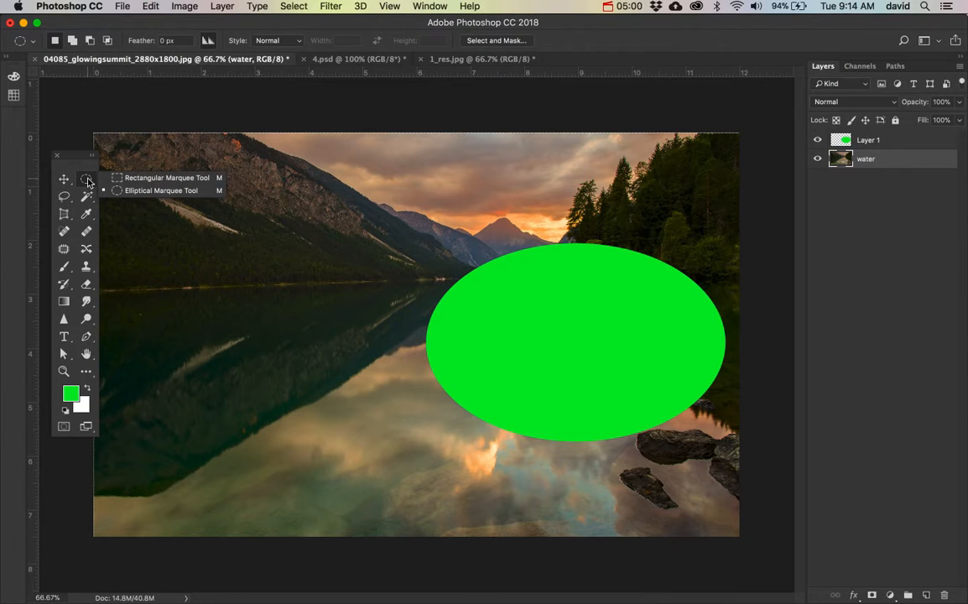
click(84, 180)
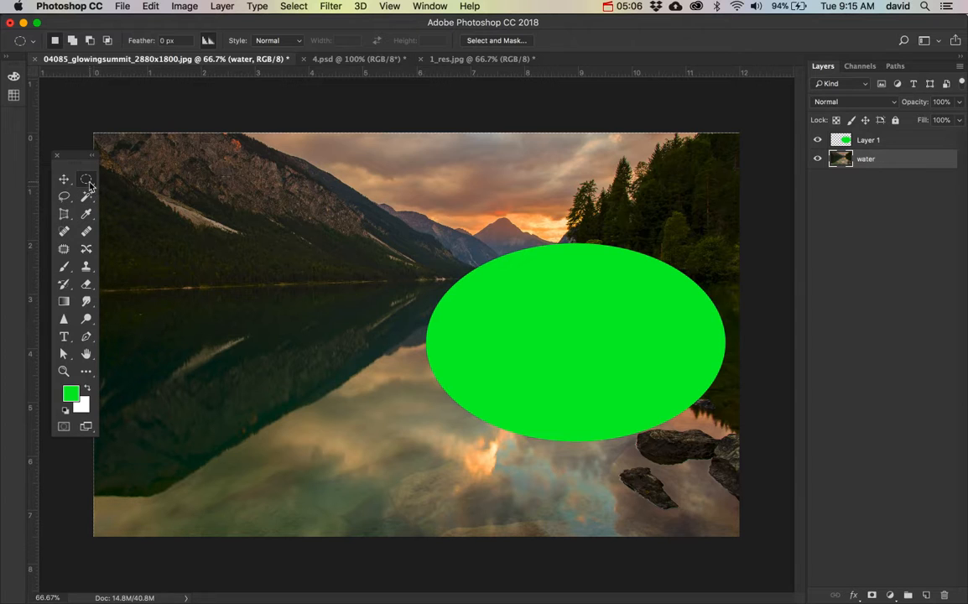
click(88, 182)
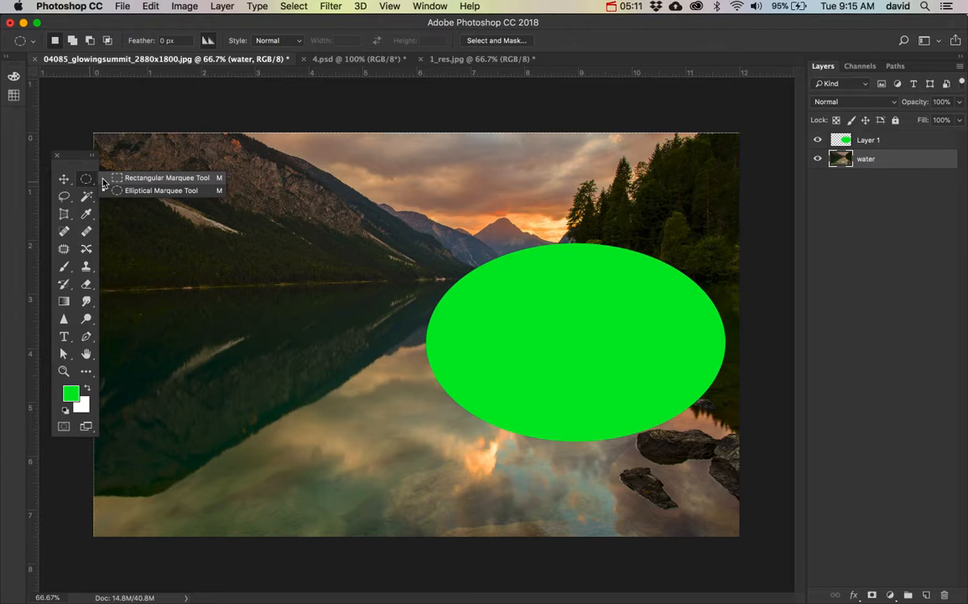
click(112, 177)
drag(120, 174, 365, 416)
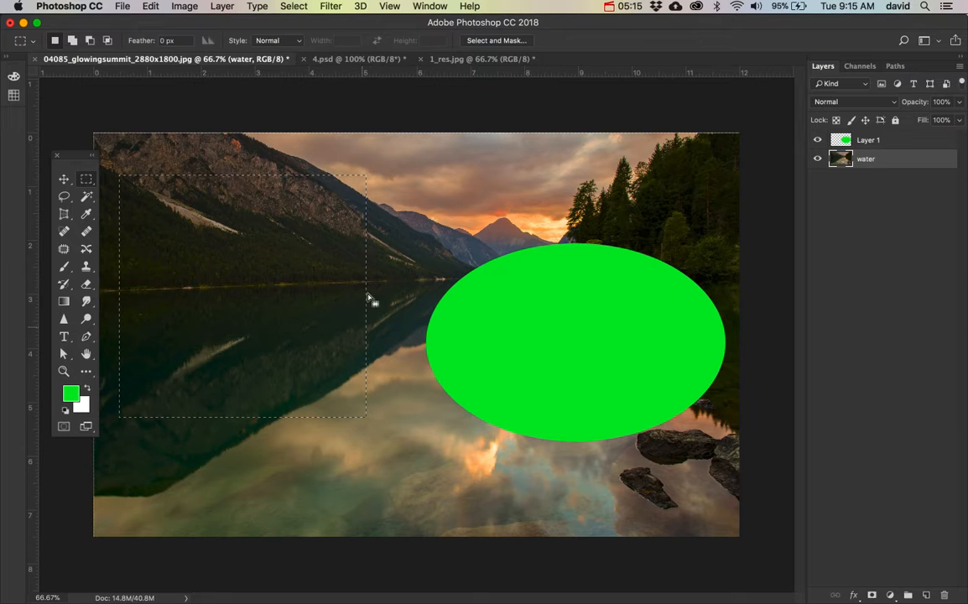
drag(444, 214, 694, 444)
Step: Draw a freehand Lasso selection around part of the mountainside and its shoreline, and deselect it
click(64, 198)
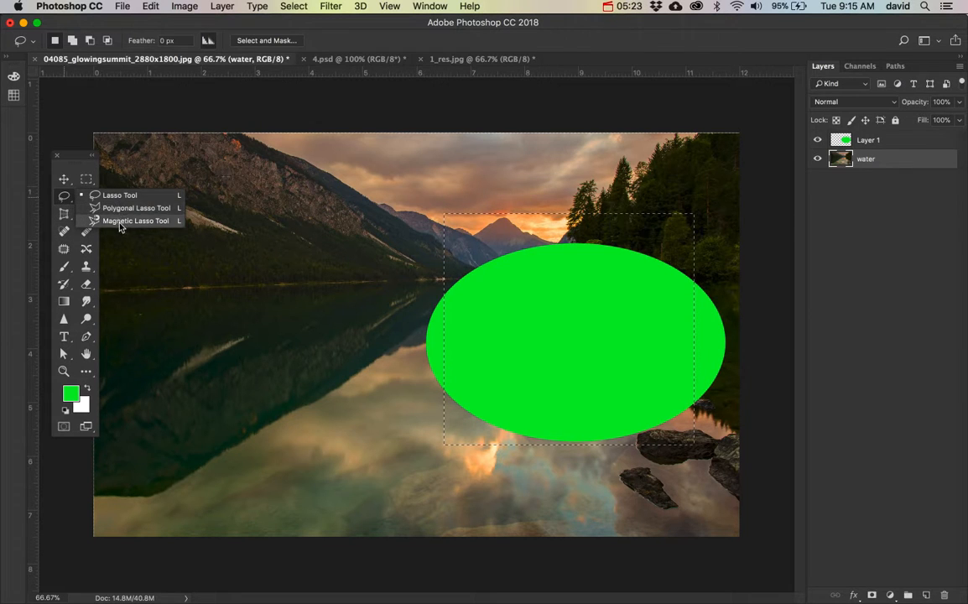
click(109, 195)
mouse_move(222, 177)
mouse_down()
mouse_move(188, 267)
mouse_move(338, 312)
mouse_move(263, 176)
mouse_move(205, 196)
mouse_up()
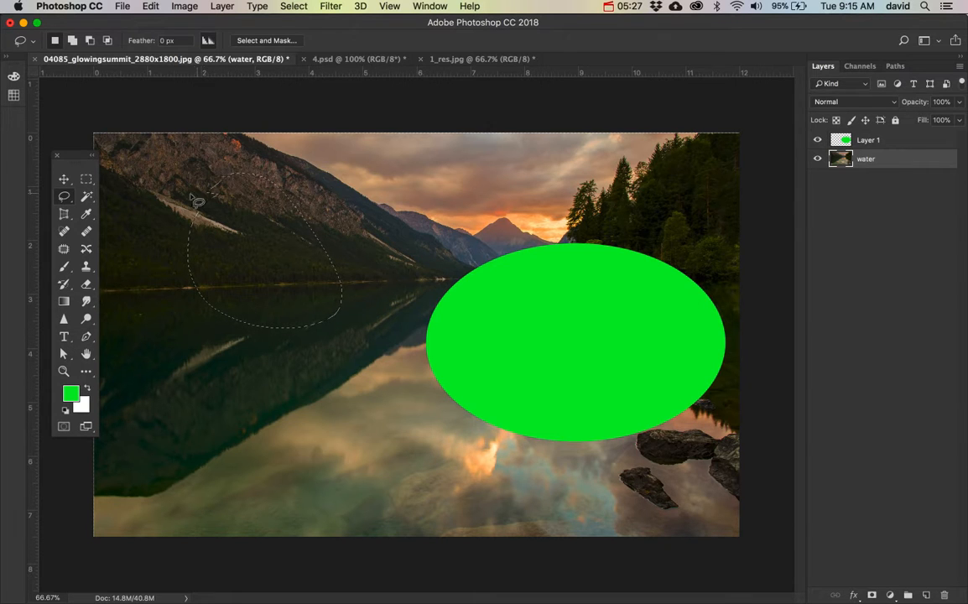
key(super+d)
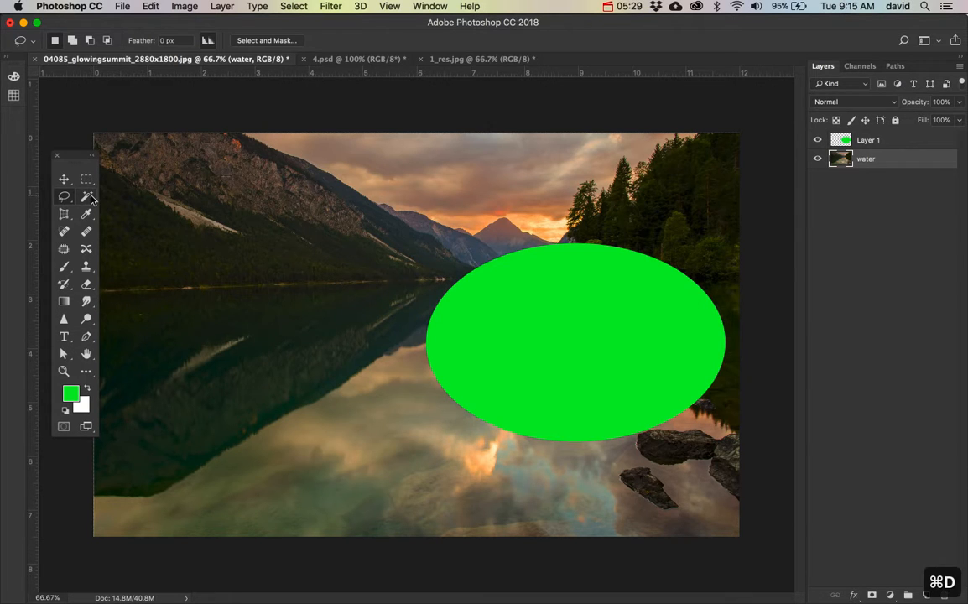
Step: Try out the standard Crop tool by framing an area from the mountainside to the lower water, and cancel the crop
click(91, 197)
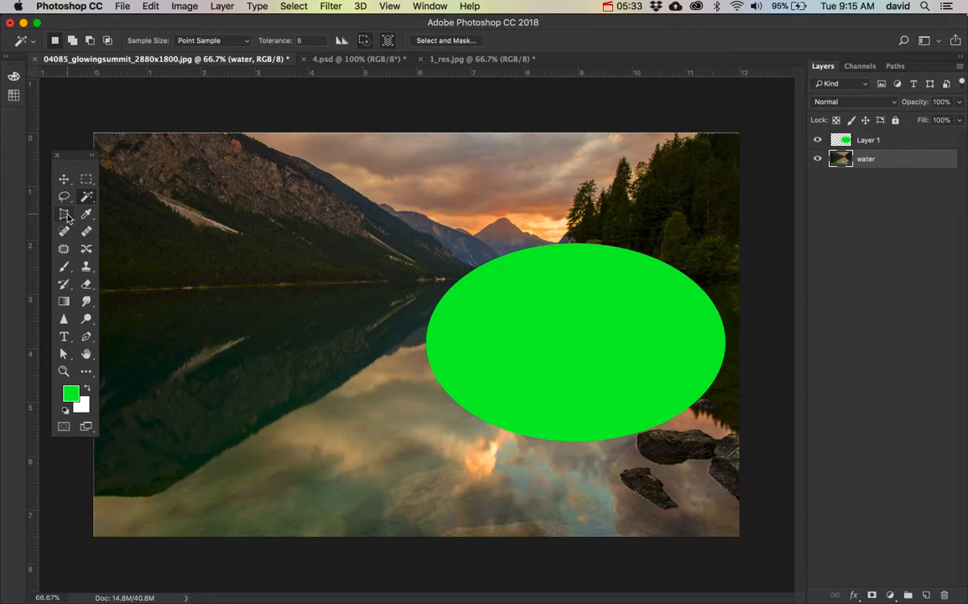
click(66, 216)
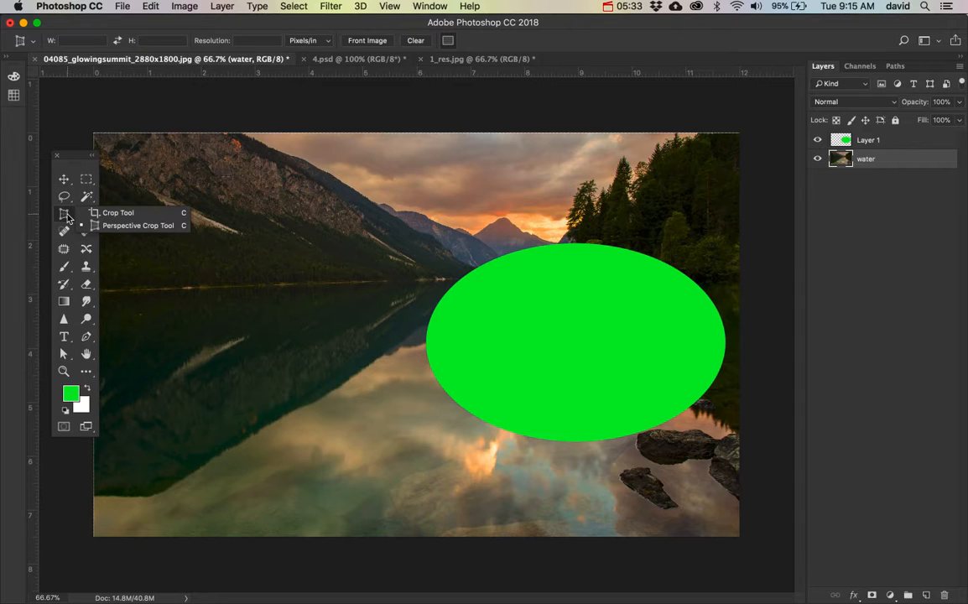
click(116, 215)
drag(174, 182, 601, 501)
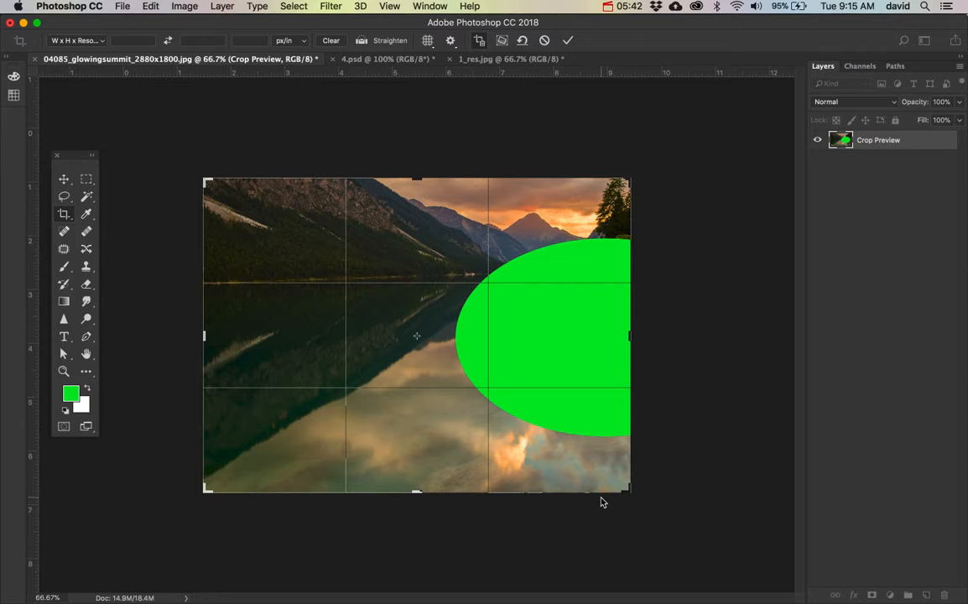
key(Return)
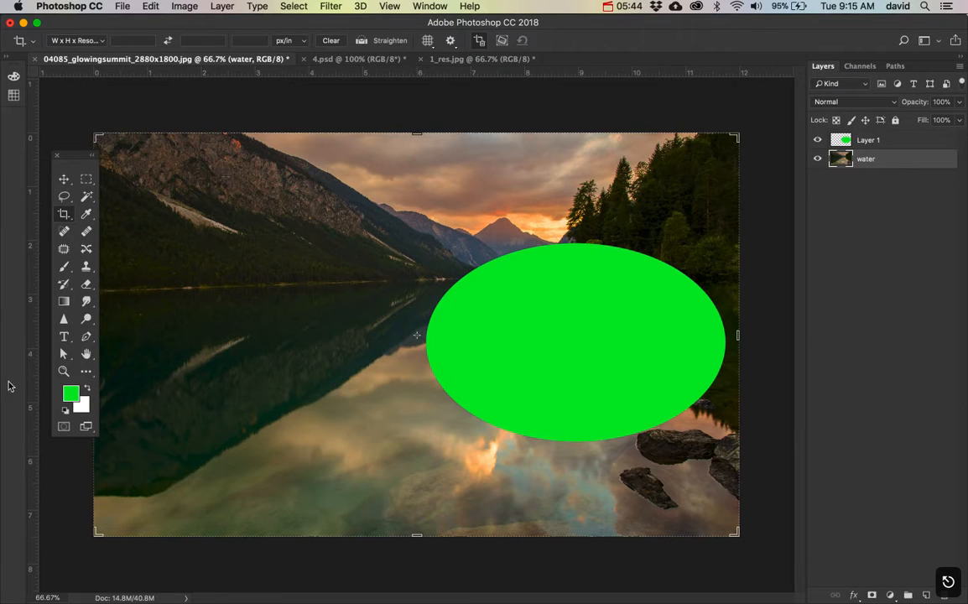
Step: Sample colours from the sky and several spots on the water with the Eyedropper, ending on the green ellipse
click(87, 215)
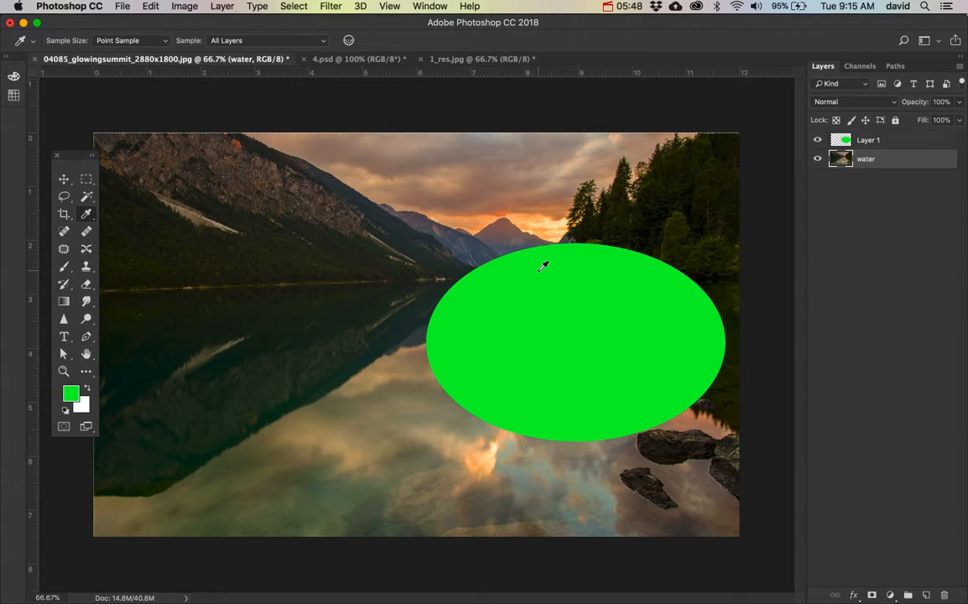
click(383, 215)
click(356, 370)
click(159, 432)
click(236, 465)
click(477, 465)
click(517, 377)
Step: Paint loose green freehand strokes across the water layer with the Brush tool and undo them
click(67, 266)
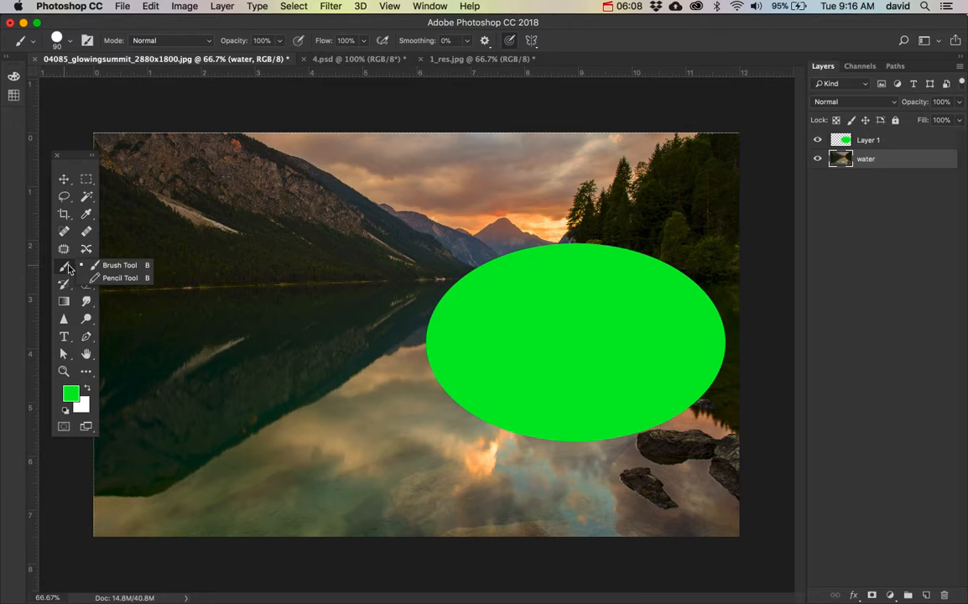
click(121, 269)
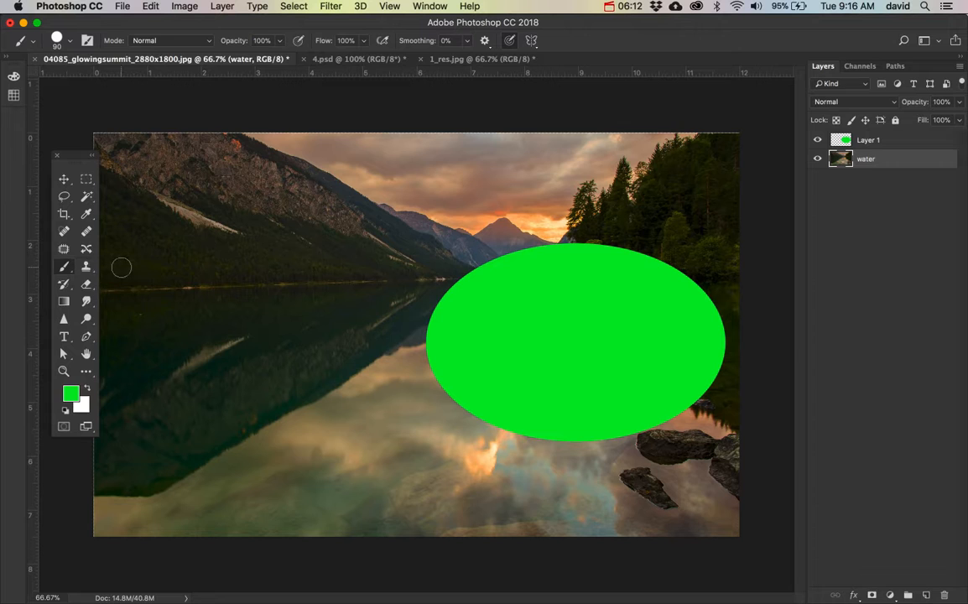
mouse_move(206, 233)
mouse_down()
mouse_move(243, 379)
mouse_move(256, 271)
mouse_move(327, 255)
mouse_move(501, 309)
mouse_move(725, 317)
mouse_move(620, 157)
mouse_move(376, 321)
mouse_up()
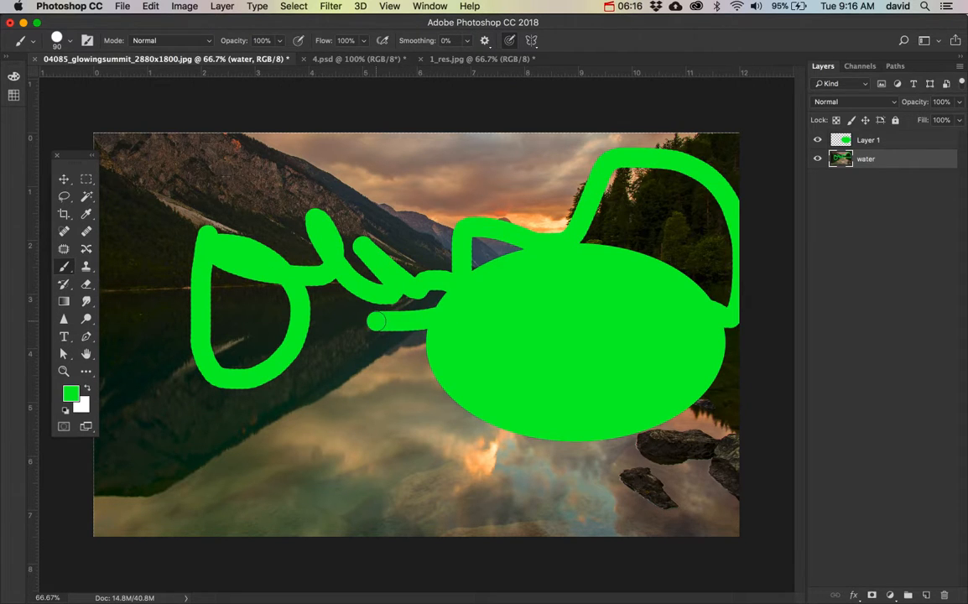
key(super+alt+z)
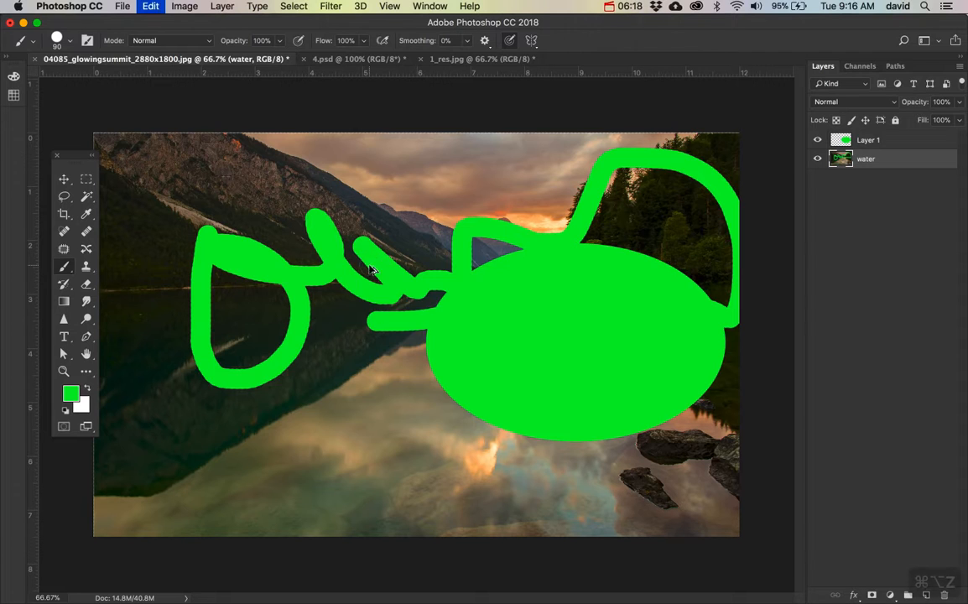
Step: Try the Eraser at size 500 with one long stroke from the mountainside down to the lower water, and undo it
click(84, 285)
click(118, 260)
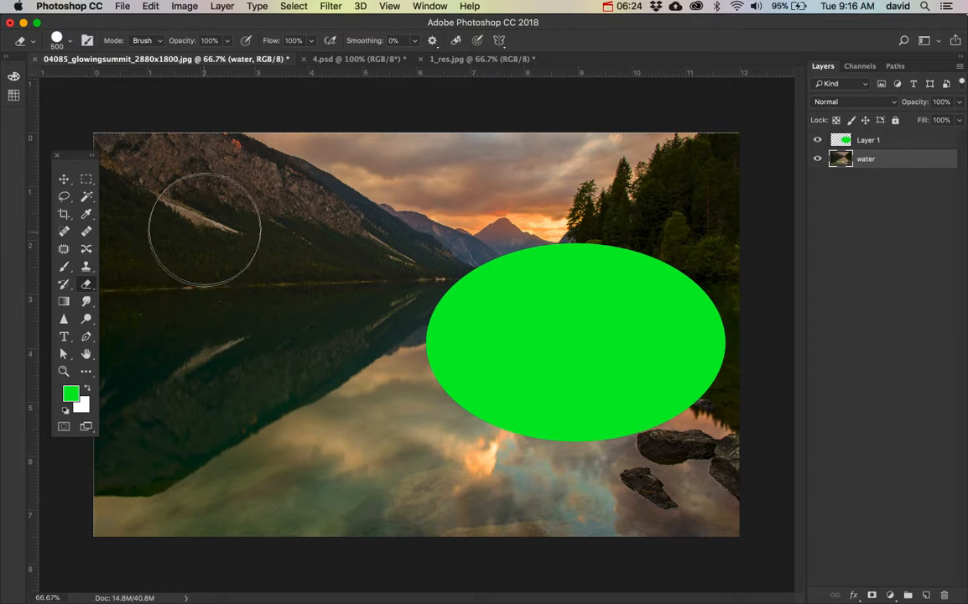
drag(205, 230, 255, 467)
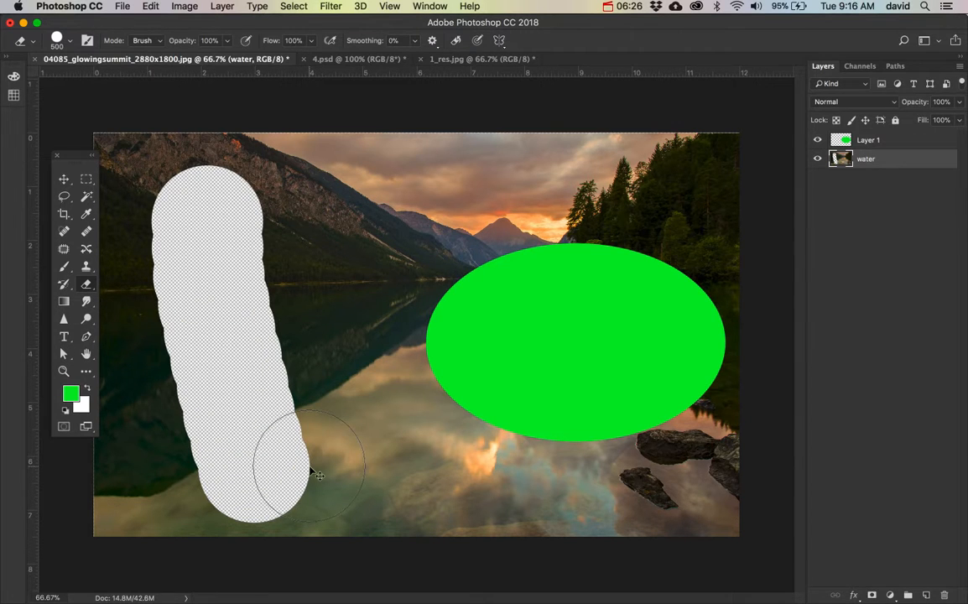
key(super+z)
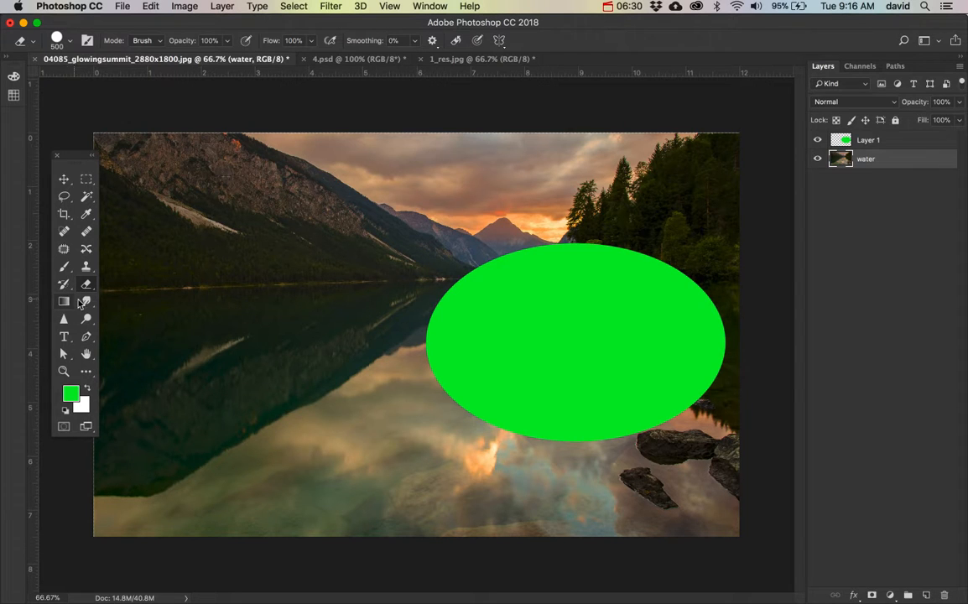
Step: Try a diagonal green-to-blue linear gradient across the water layer, and undo it
click(63, 302)
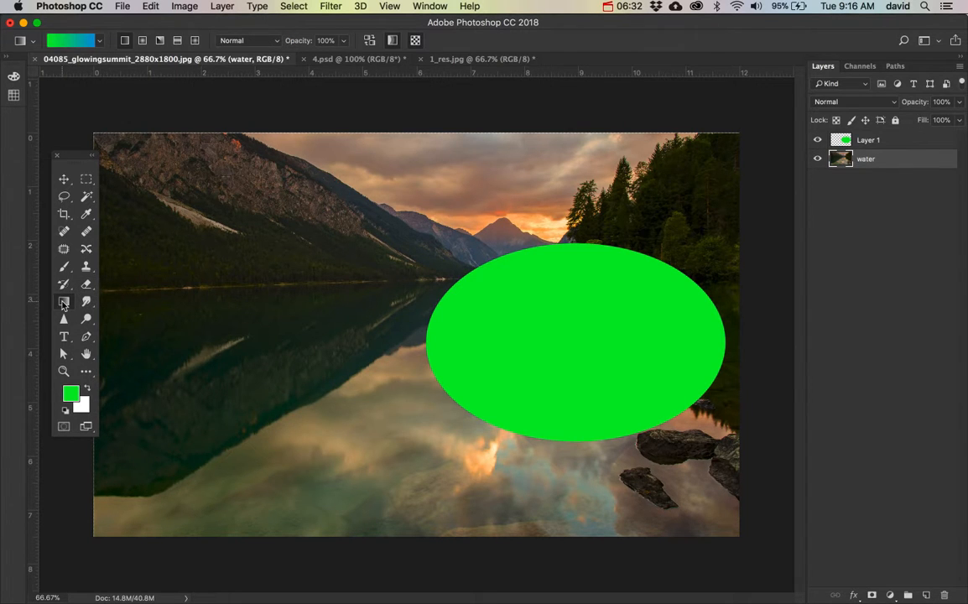
drag(168, 172, 415, 403)
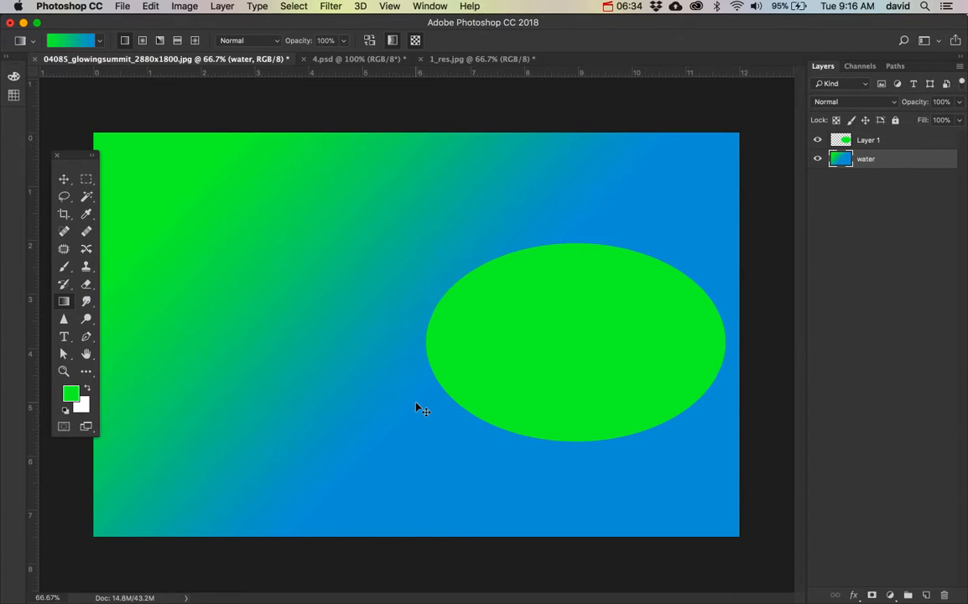
key(cmd+z)
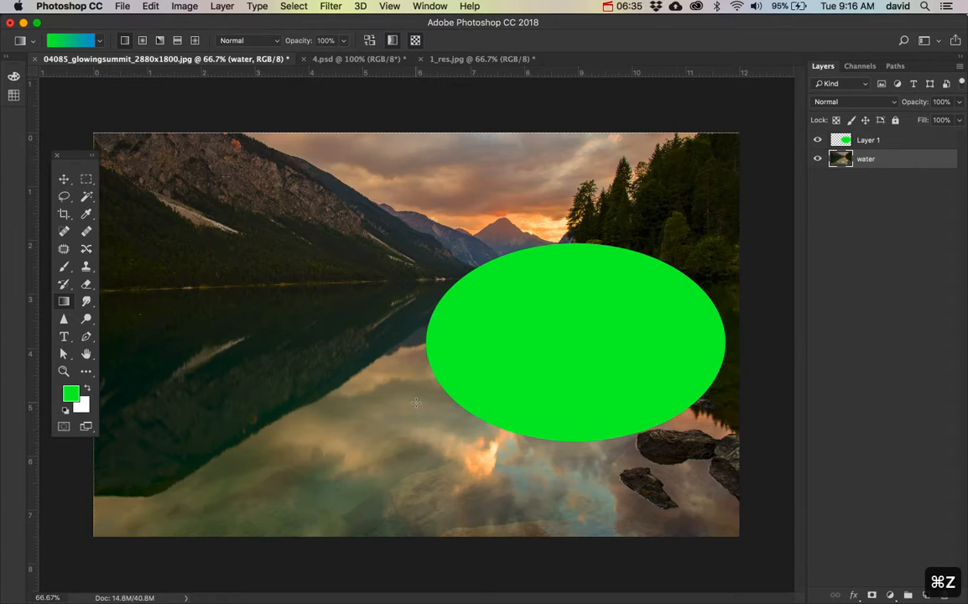
Step: Activate the Smudge tool and make Layer 1, which holds the green ellipse, the active layer
click(87, 302)
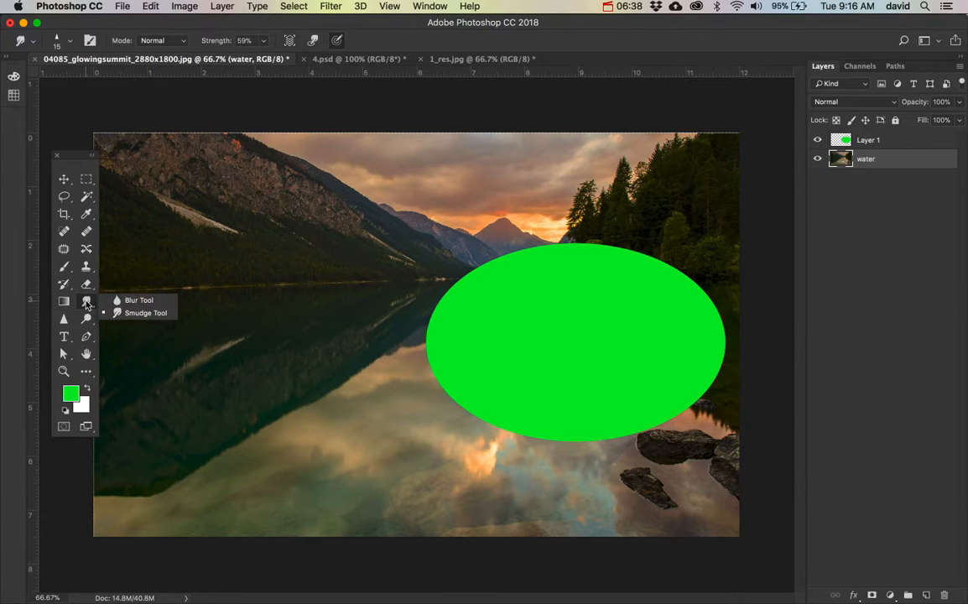
click(134, 313)
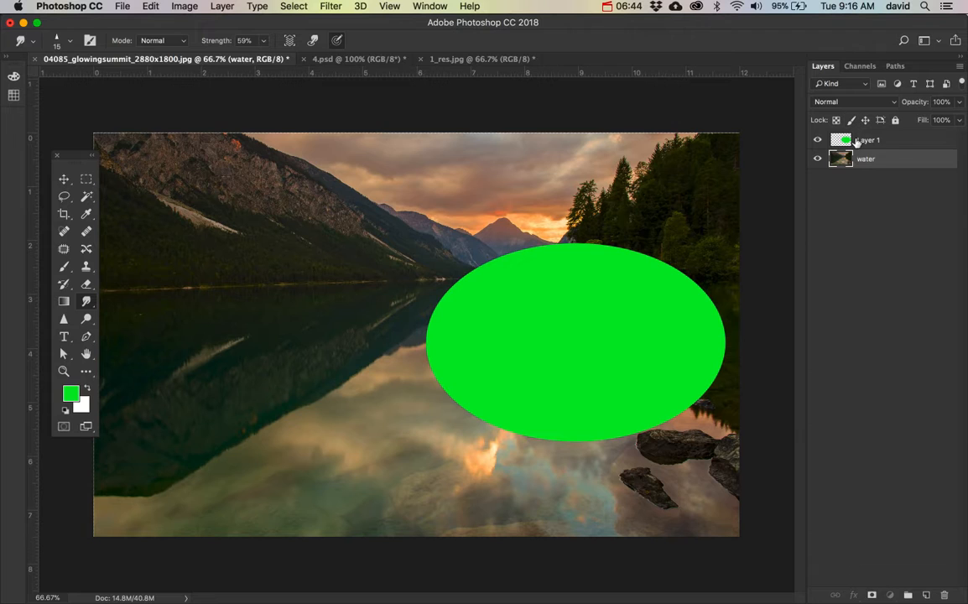
click(847, 140)
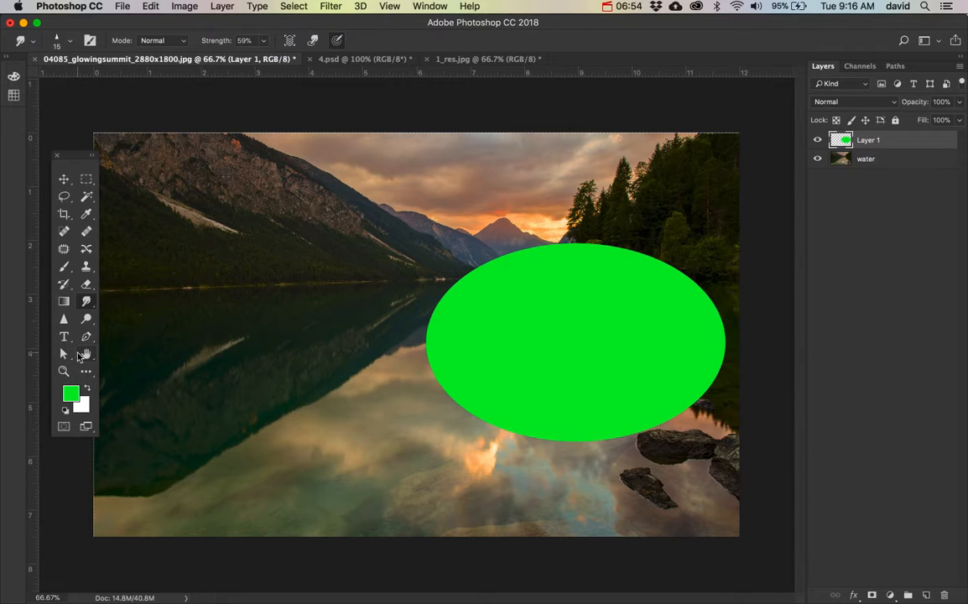
Step: Switch to the Hand tool and zoom the picture in to 500% and back out around the ellipse's edge
click(86, 354)
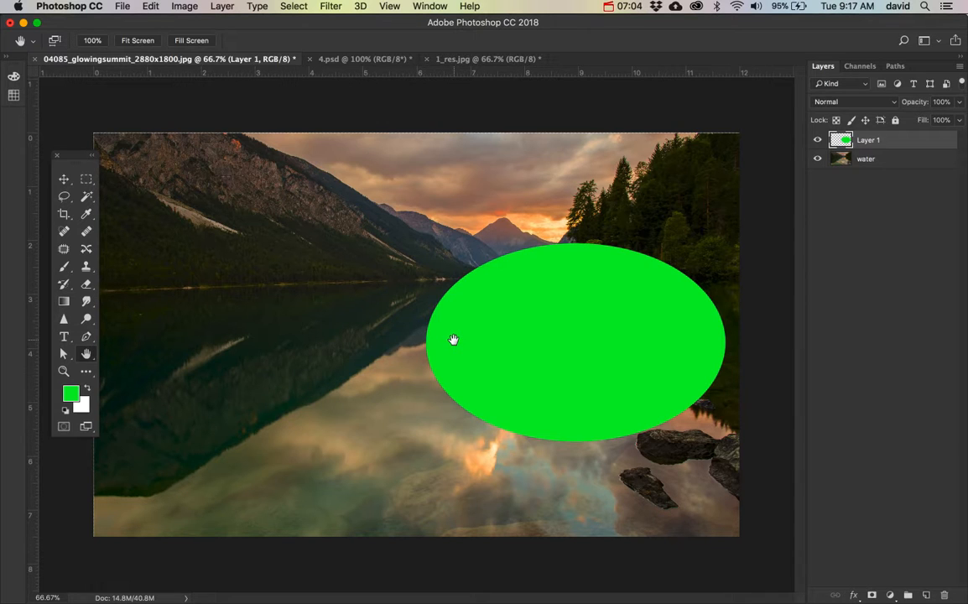
key(super+equal)
key(super+equal)
key(super+equal)
key(super+equal)
key(super+equal)
key(super+equal)
key(super+equal)
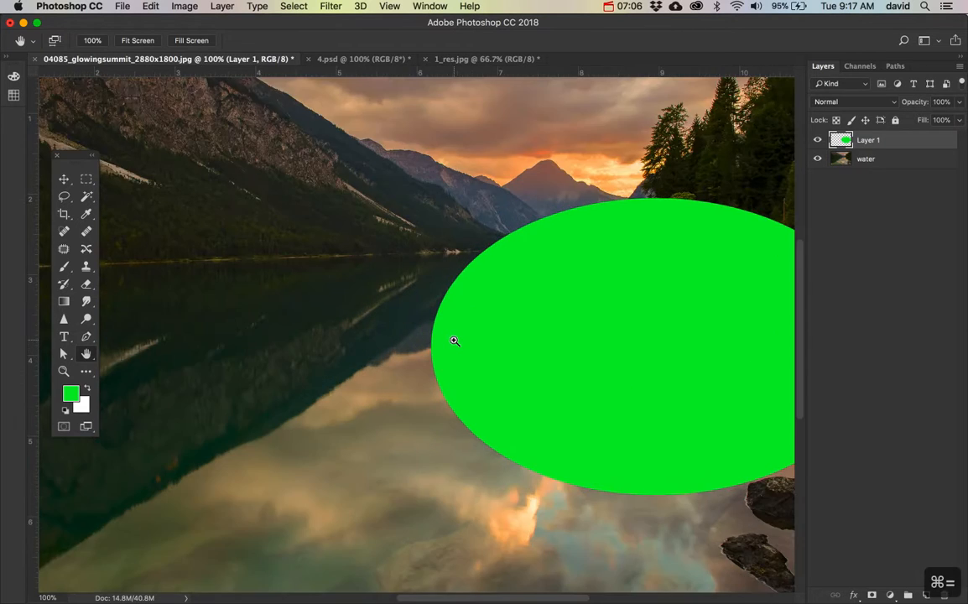
key(super+minus)
key(super+minus)
key(super+minus)
key(super+minus)
key(super+minus)
key(super+minus)
key(super+minus)
key(super+minus)
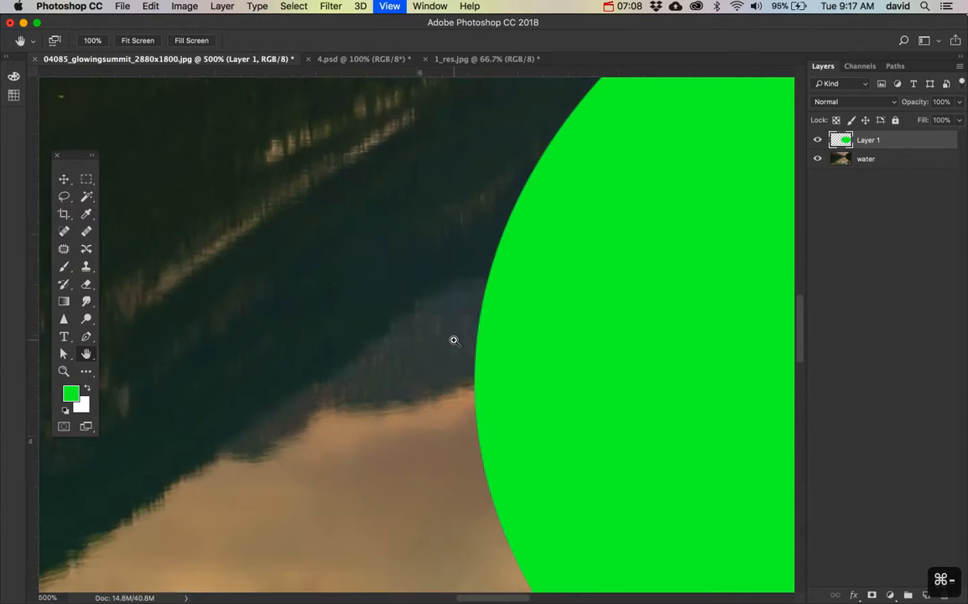
Step: Magnify the picture to 3200% to examine its pixel grid, and fit the whole image on screen
key(super+equal)
key(super+equal)
key(super+equal)
key(super+equal)
key(super+equal)
key(super+equal)
key(super+equal)
key(super+equal)
key(super+equal)
key(super+equal)
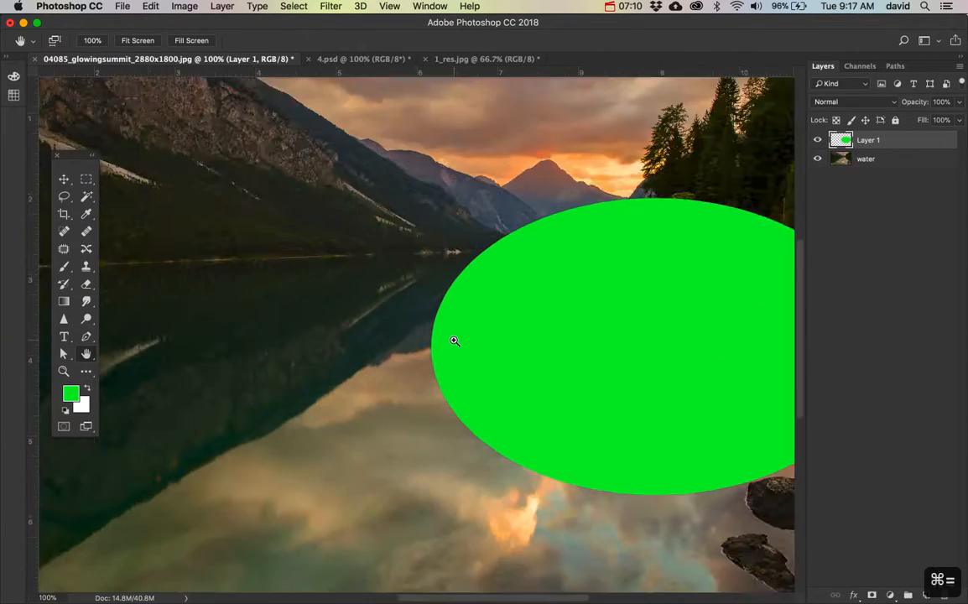
key(super+equal)
key(super+equal)
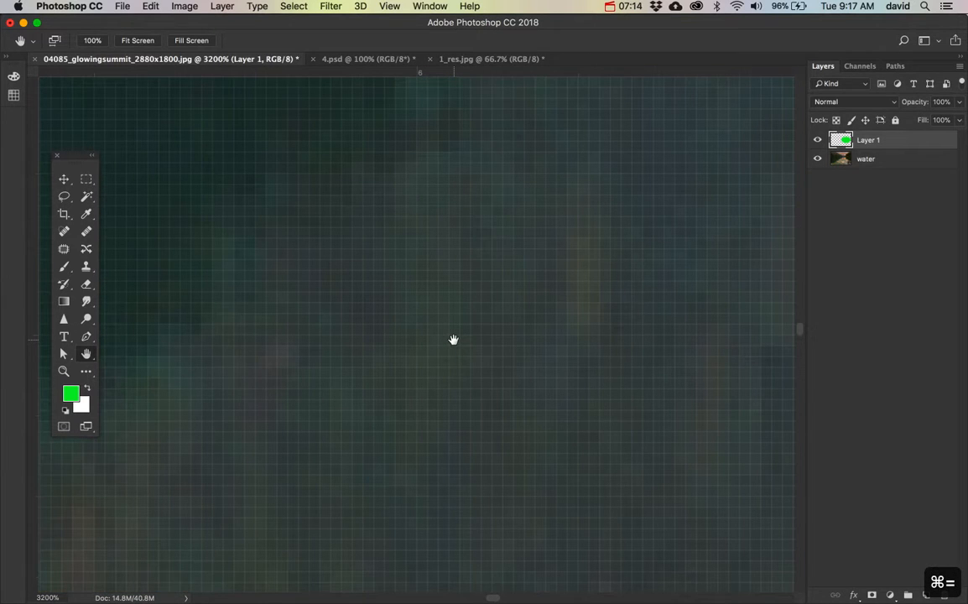
key(super+0)
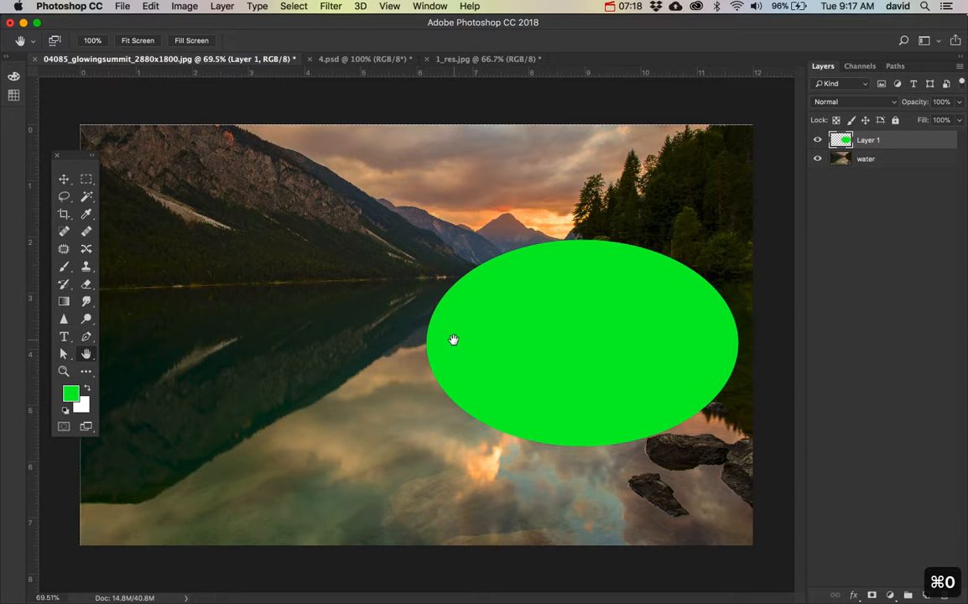
Step: Zoom to 500% and pan around the ellipse's edge, also while the Move tool is active, and fit the image on screen
key(super+equal)
key(super+equal)
key(super+equal)
key(super+equal)
key(super+equal)
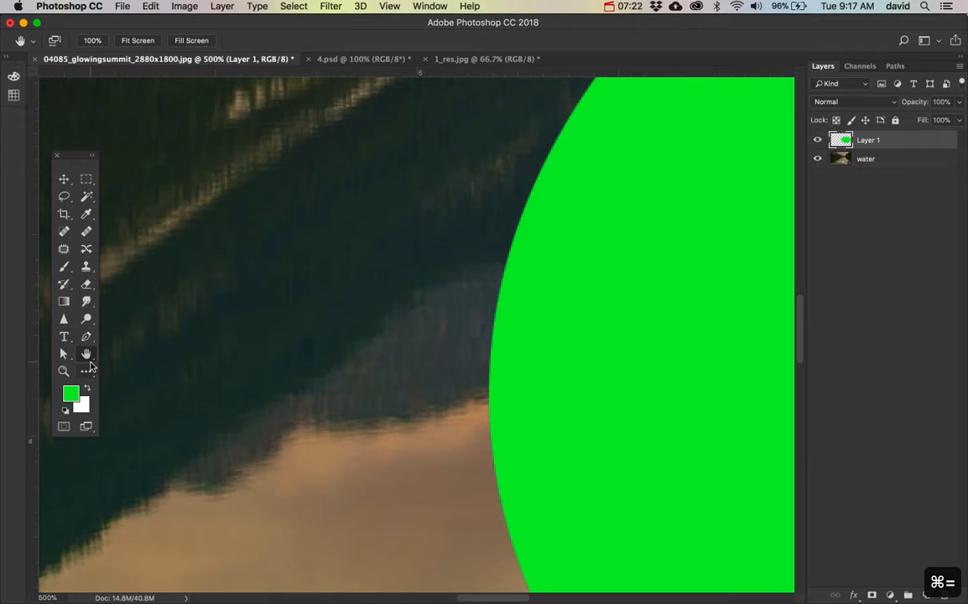
scroll(383, 314, right, 10)
scroll(443, 296, up, 15)
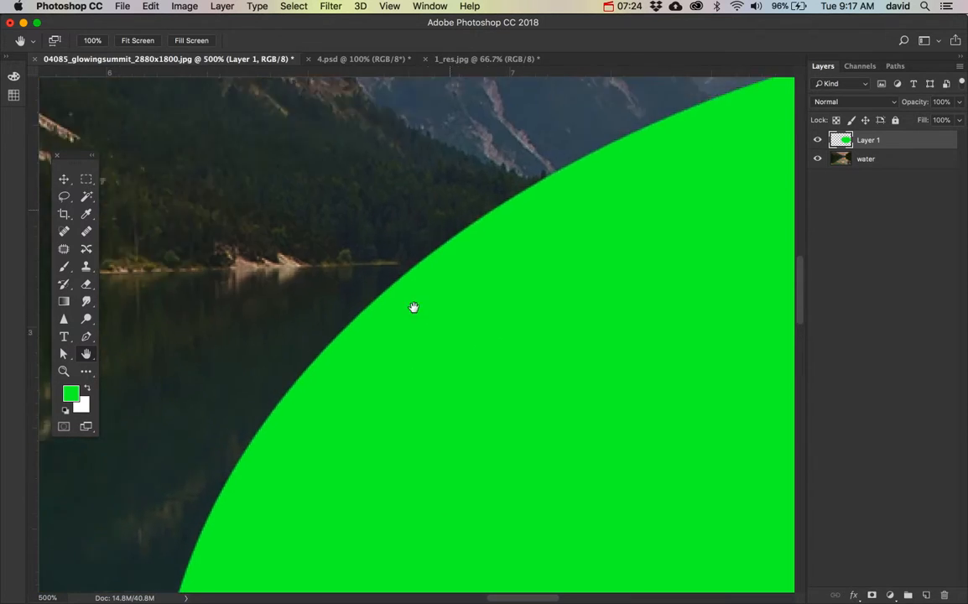
click(63, 179)
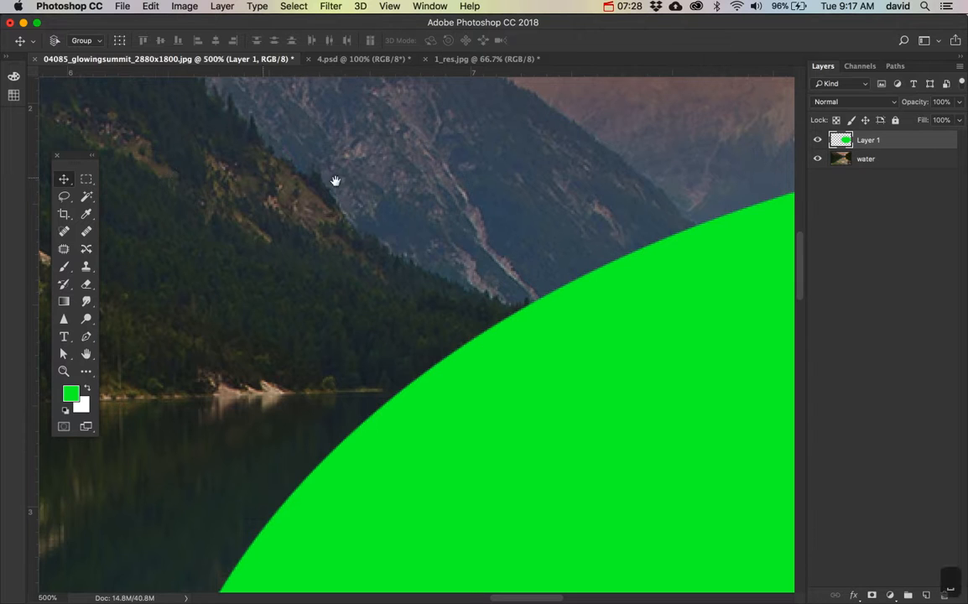
scroll(562, 363, down, 10)
scroll(562, 364, right, 14)
drag(471, 247, 459, 144)
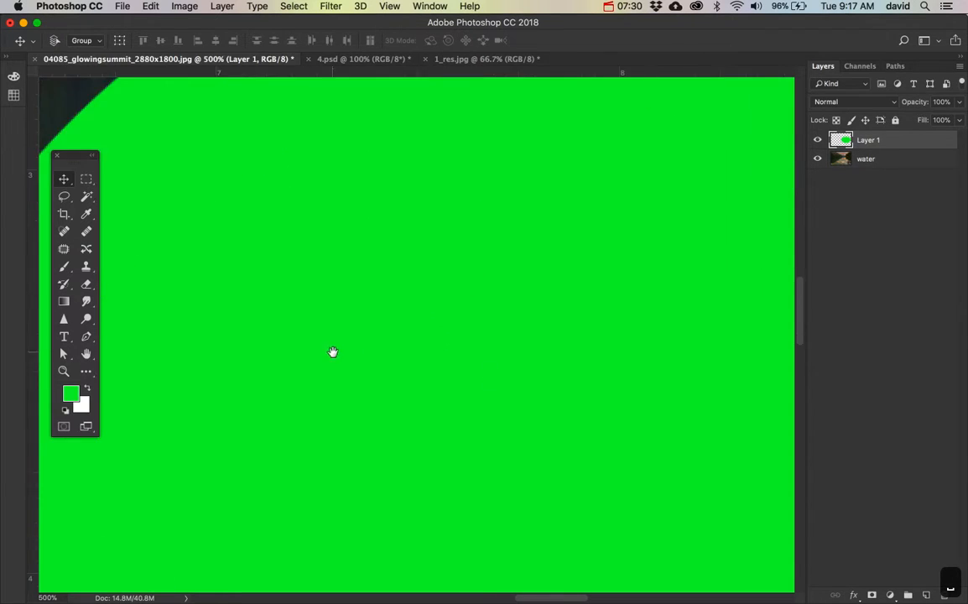
drag(172, 456, 521, 303)
key(super+0)
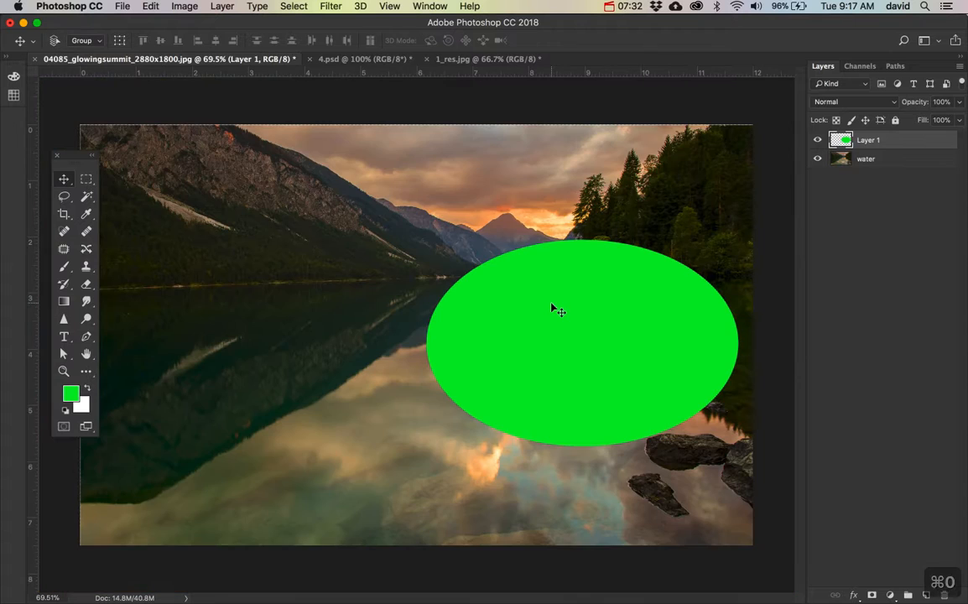
Step: Use the Zoom tool to magnify the green ellipse up to 400% and zoom back out to 50%
click(62, 372)
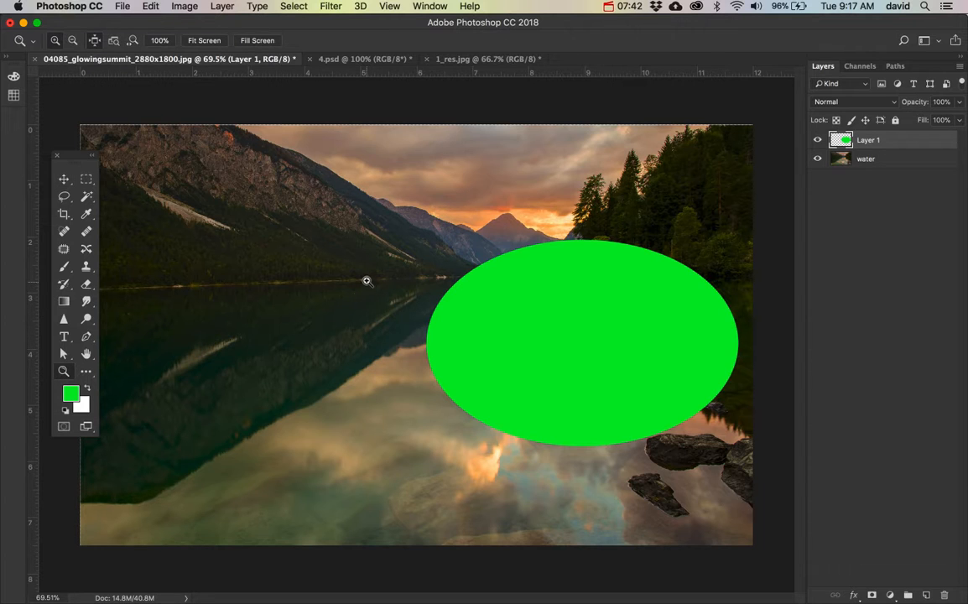
drag(370, 213, 743, 501)
click(468, 307)
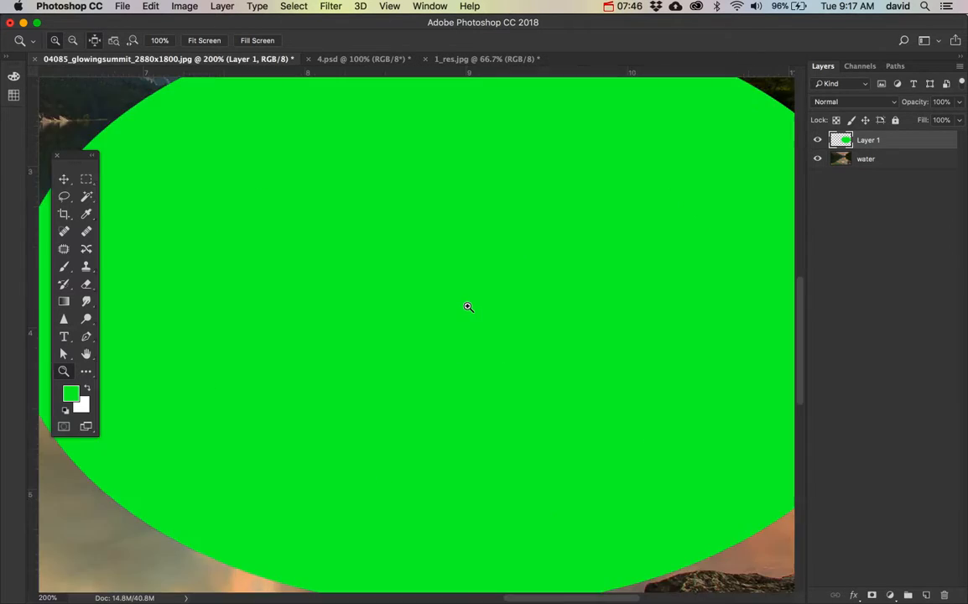
click(468, 307)
click(468, 307)
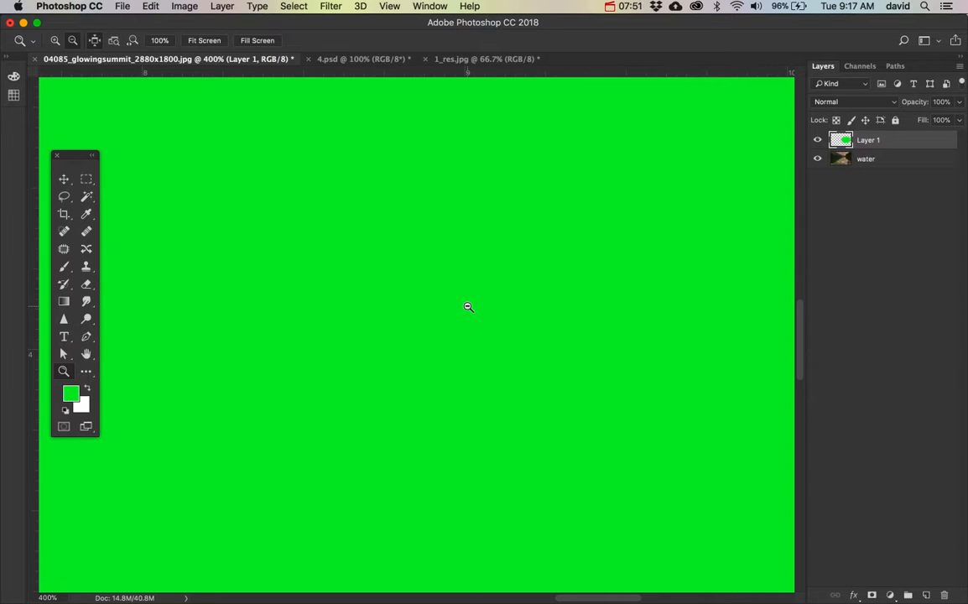
alt+click(468, 307)
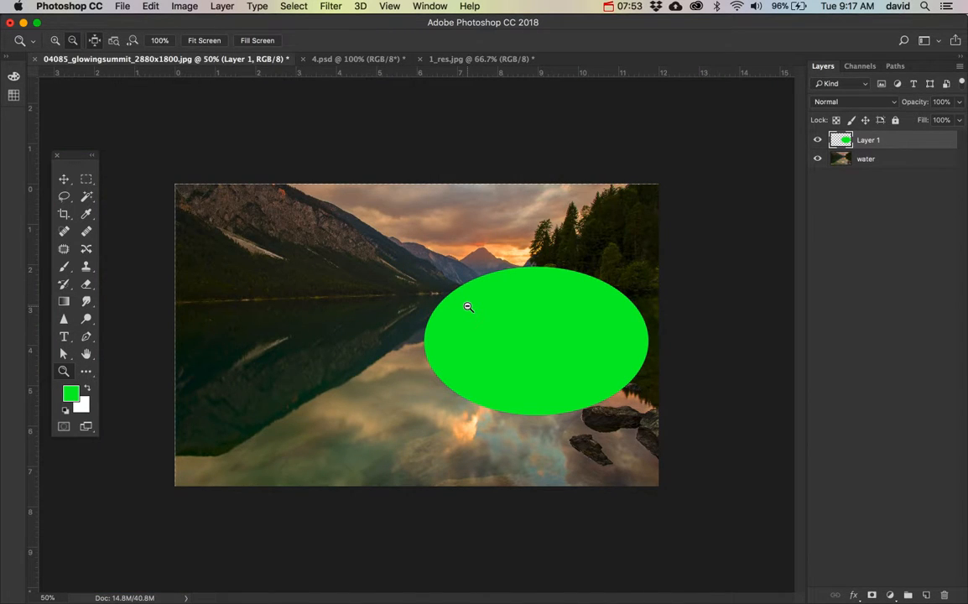
Step: Display the image at 100% and fit it on screen again
double_click(63, 371)
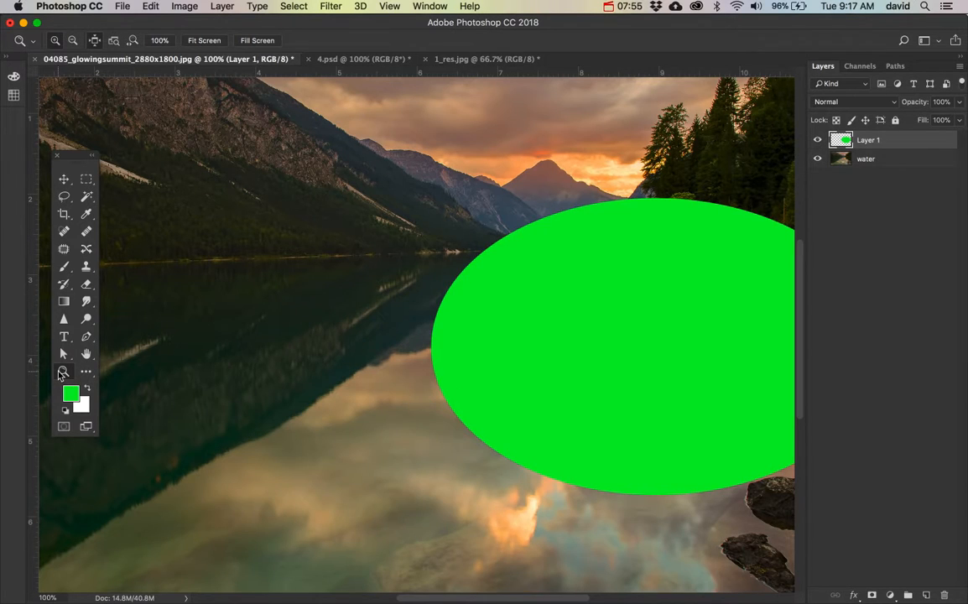
double_click(86, 354)
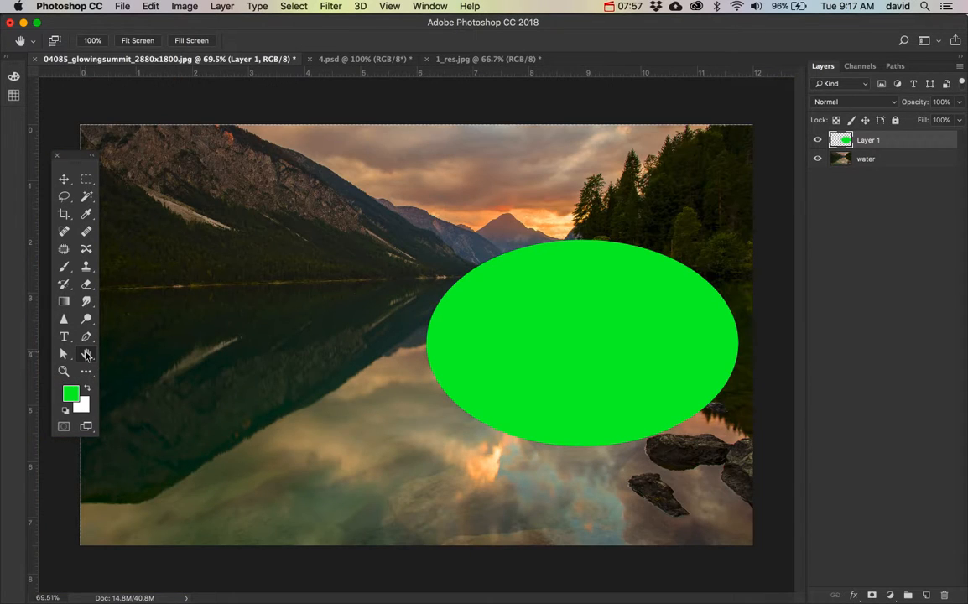
key(super+0)
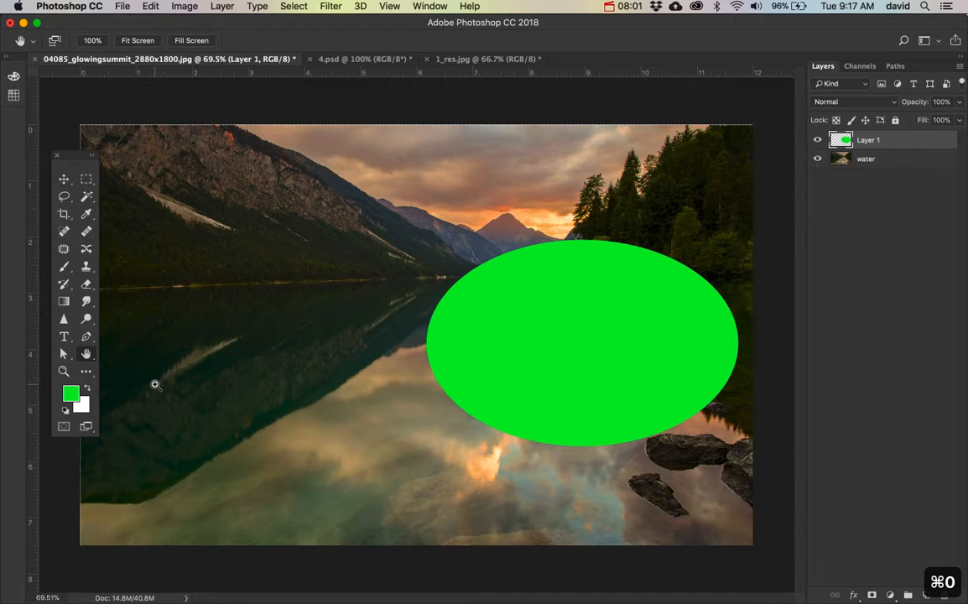
Step: Zoom the fitted picture in and back out by a couple of preset levels
key(super+plus)
key(super+plus)
key(super+minus)
key(super+minus)
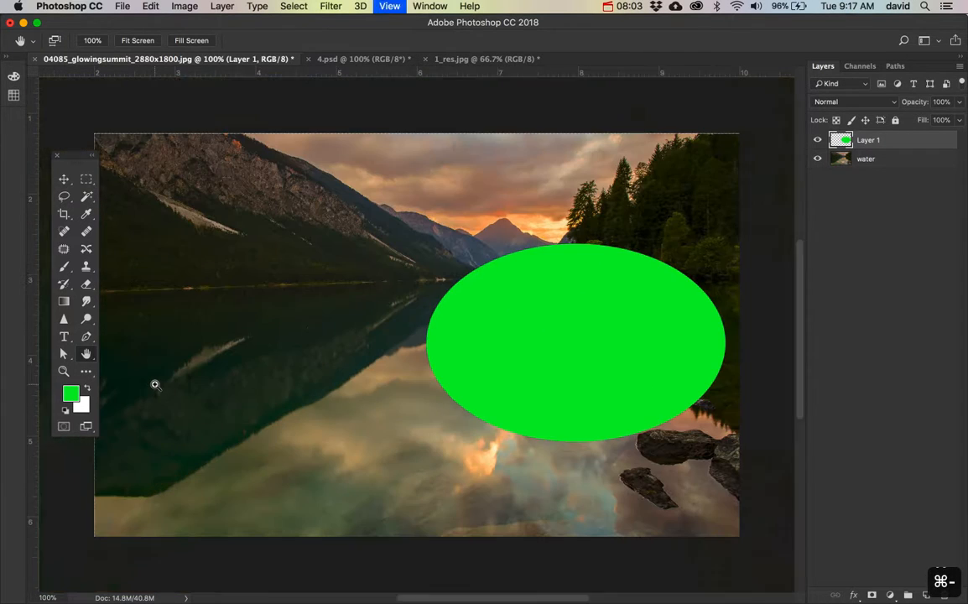